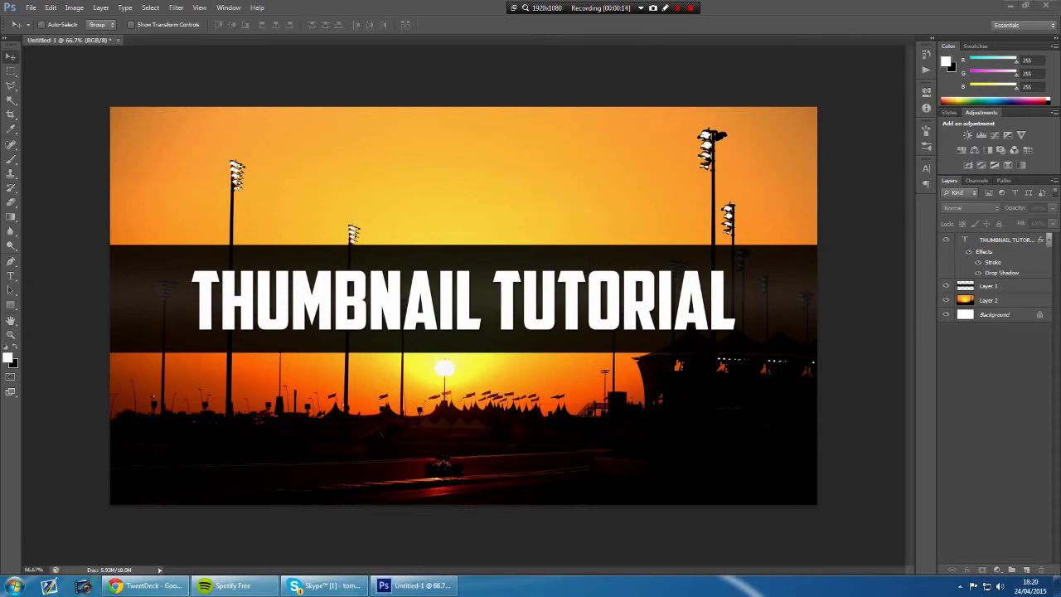
# Step: Close the current document without saving and create a new 1920 × 1080 pixel RGB document with a white background
pyautogui.hotkey('ctrl', 'w')
pyautogui.press('n')
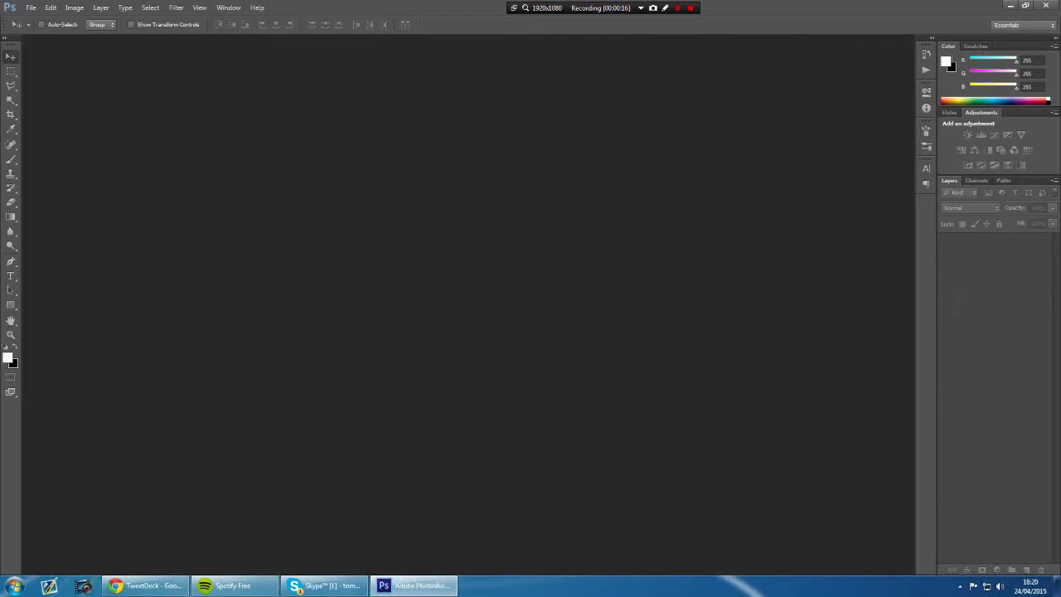
pyautogui.click(31, 7)
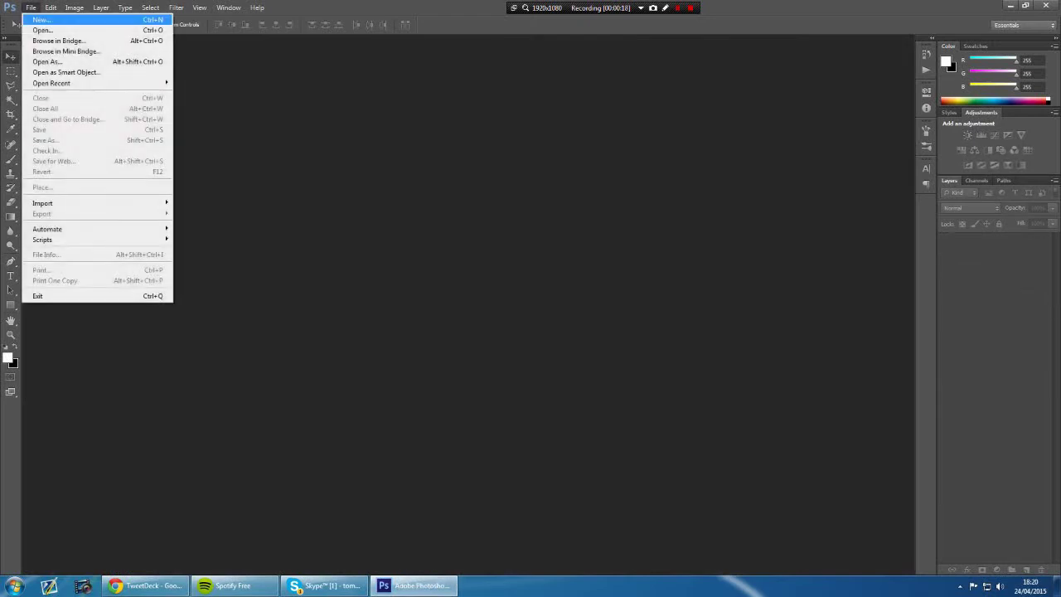
pyautogui.click(41, 20)
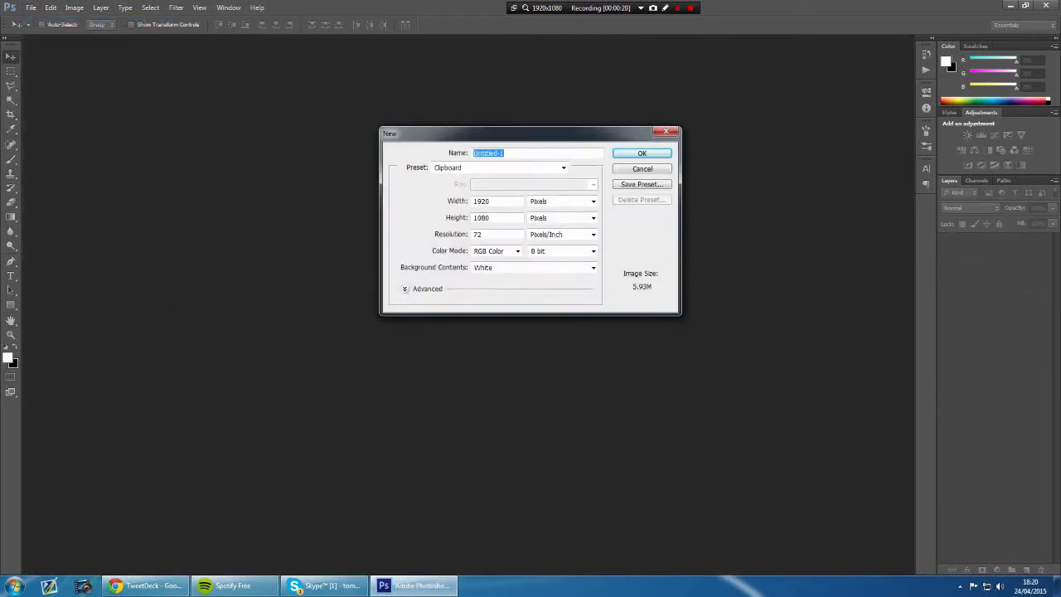
pyautogui.press('Return')
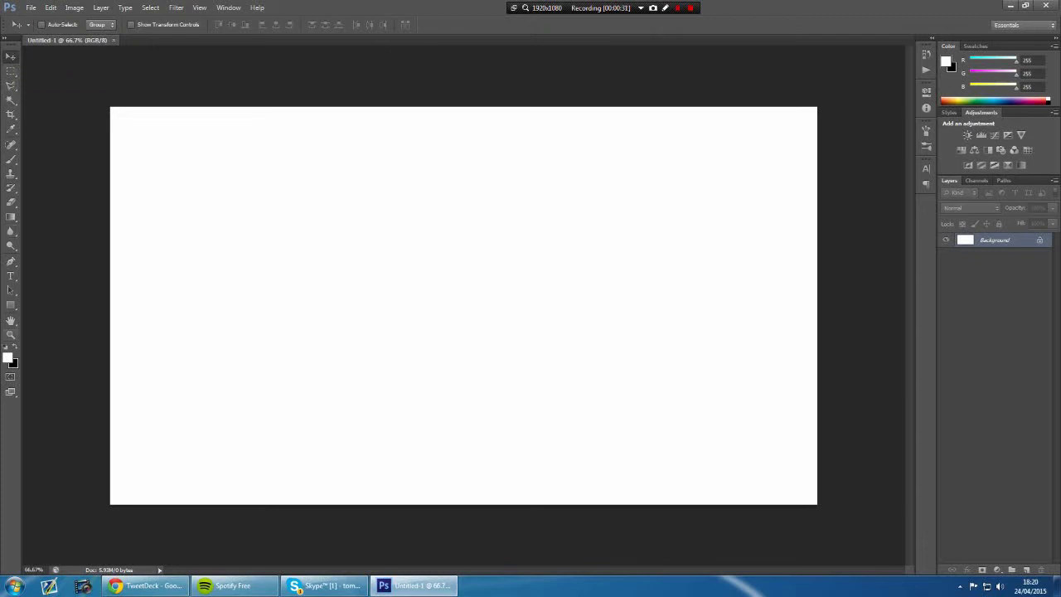
# Step: Make a rectangular marquee selection spanning the full canvas width as a horizontal band across the middle
pyautogui.click(11, 71)
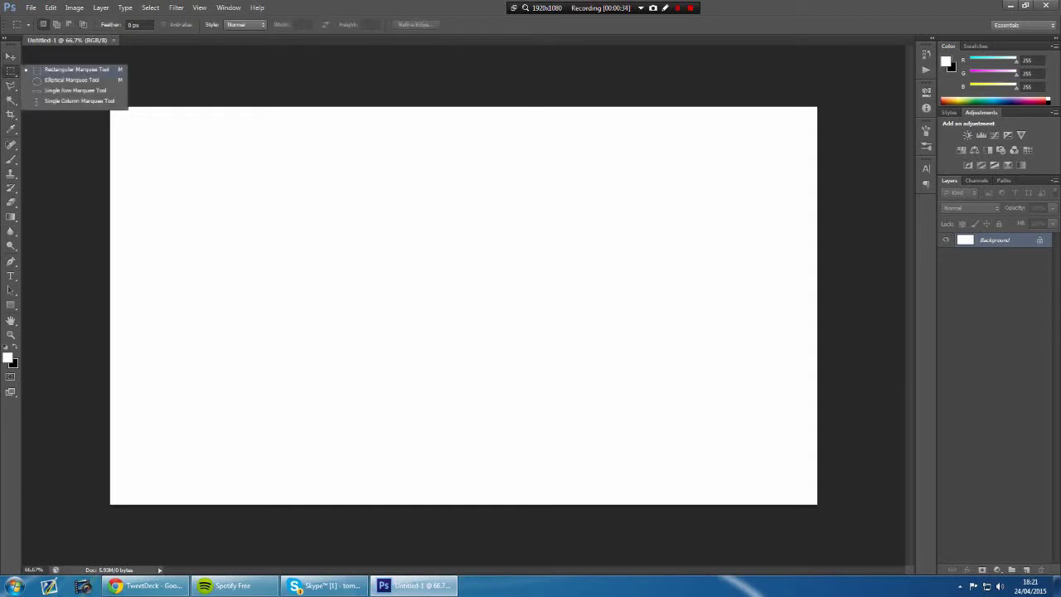
pyautogui.click(76, 69)
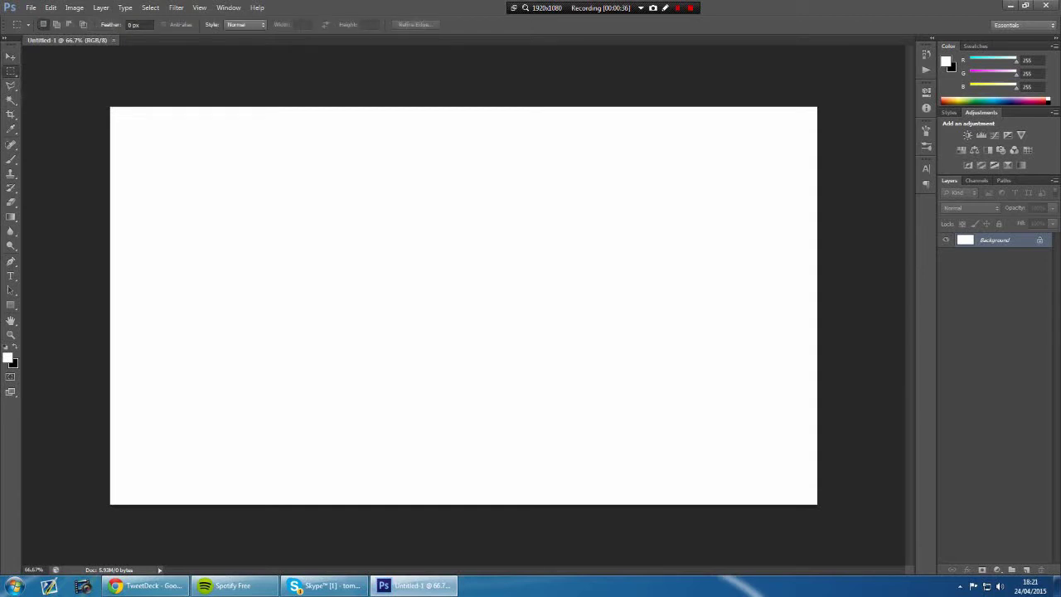
pyautogui.moveTo(111, 233); pyautogui.dragTo(910, 350)
# Step: Fill the selected band with black using the Brush tool at 100% flow
pyautogui.click(11, 159)
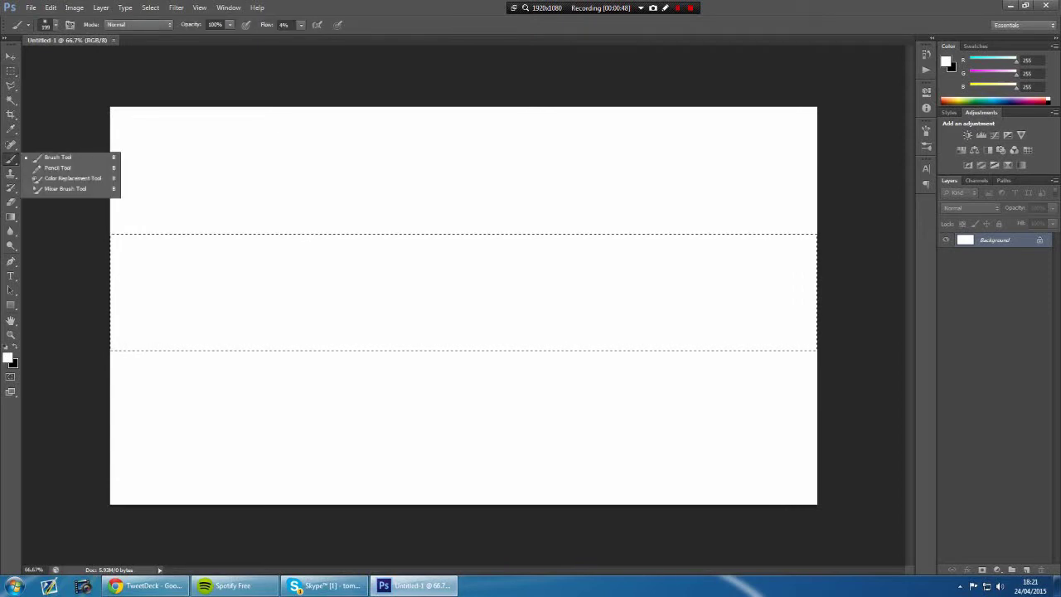
pyautogui.click(58, 157)
pyautogui.press('x')
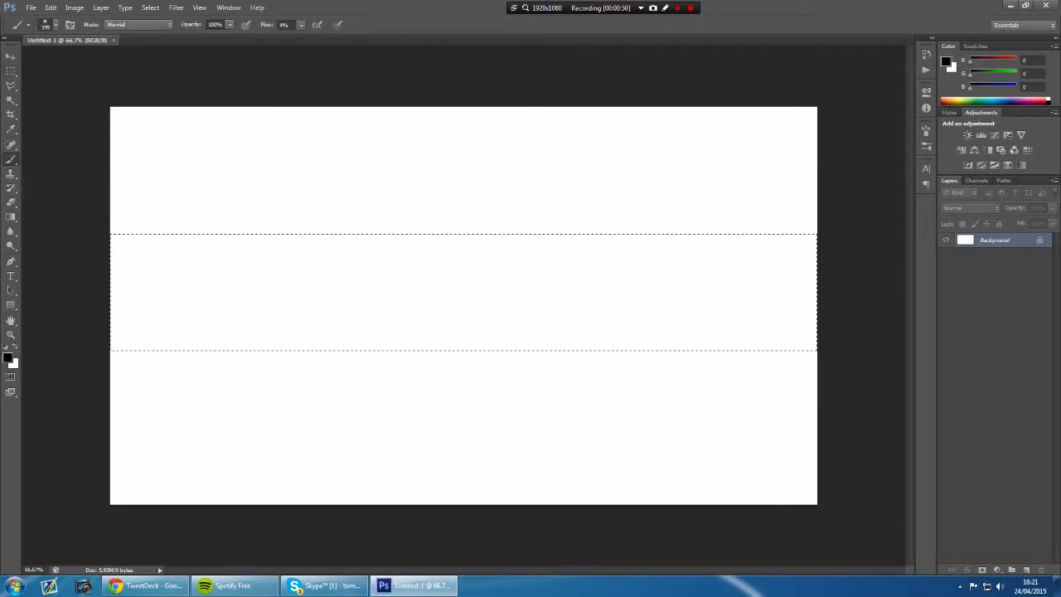
pyautogui.click(301, 25)
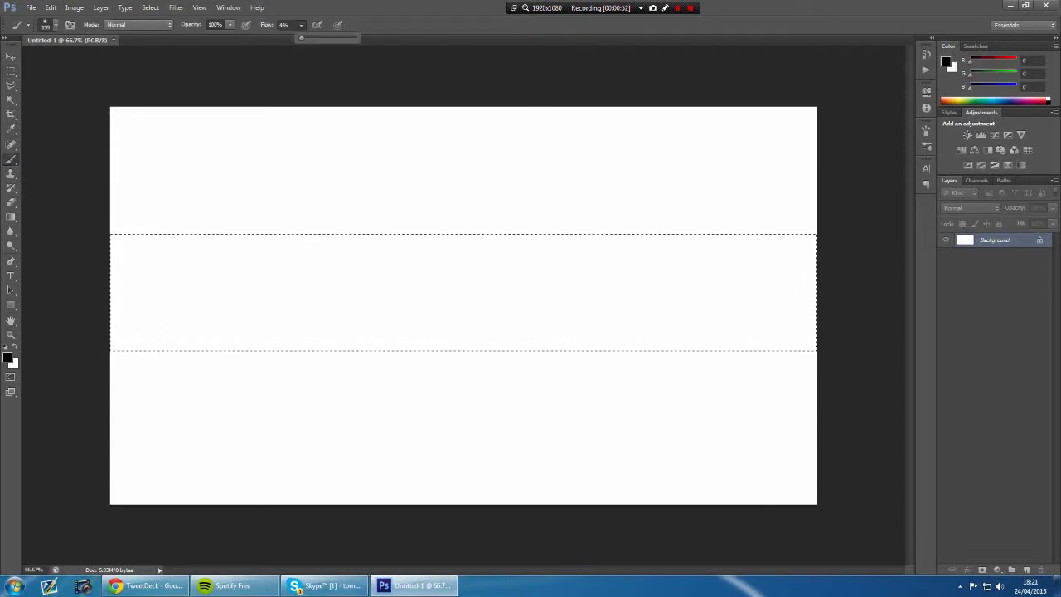
pyautogui.moveTo(301, 38); pyautogui.dragTo(355, 38)
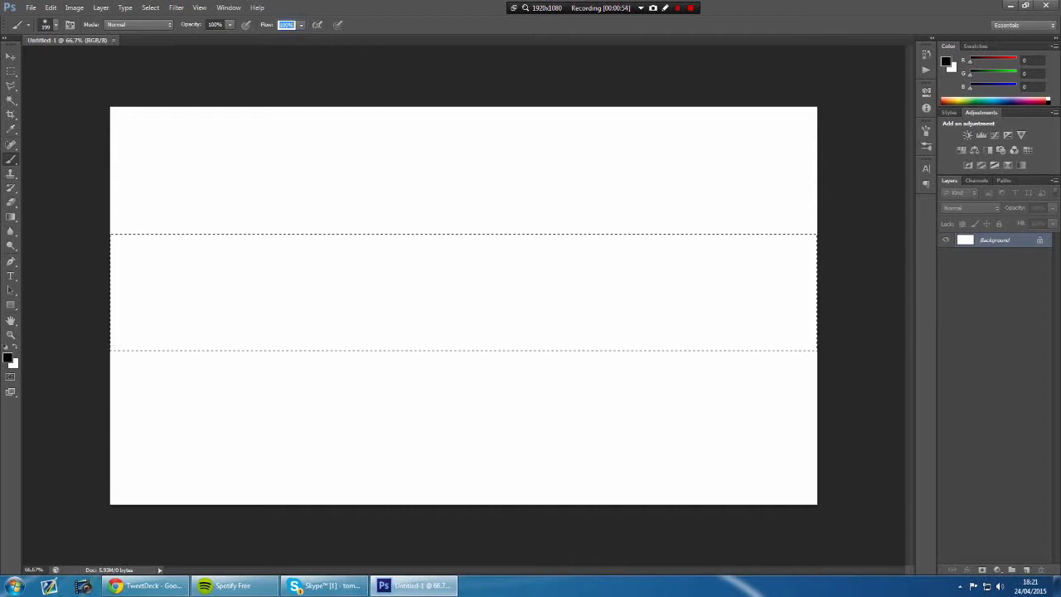
pyautogui.click(126, 259)
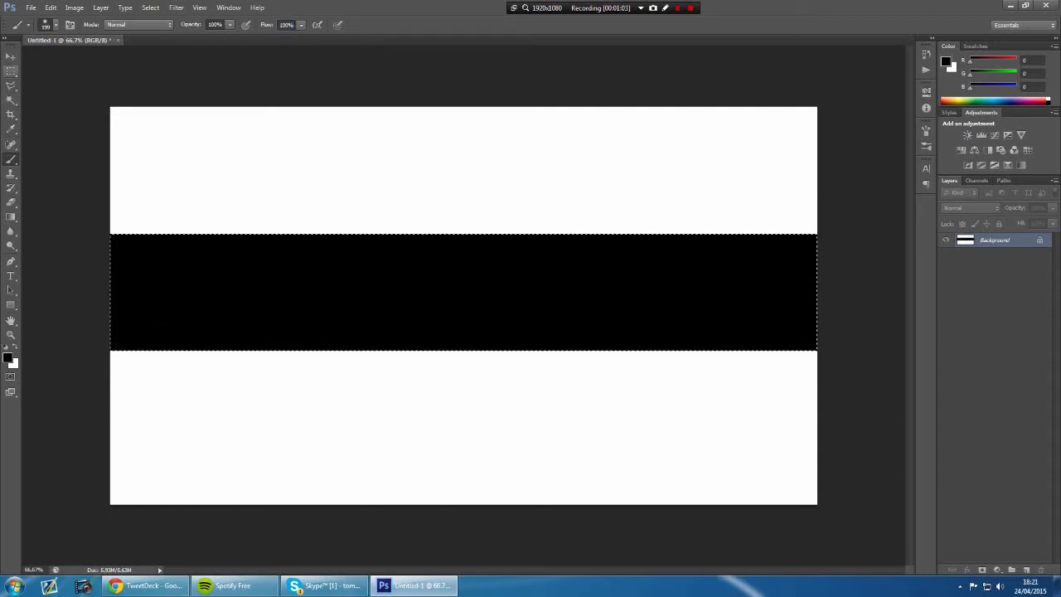
# Step: Cut the selected black band to its own layer and move it slightly down to the canvas's vertical centre
pyautogui.click(11, 70)
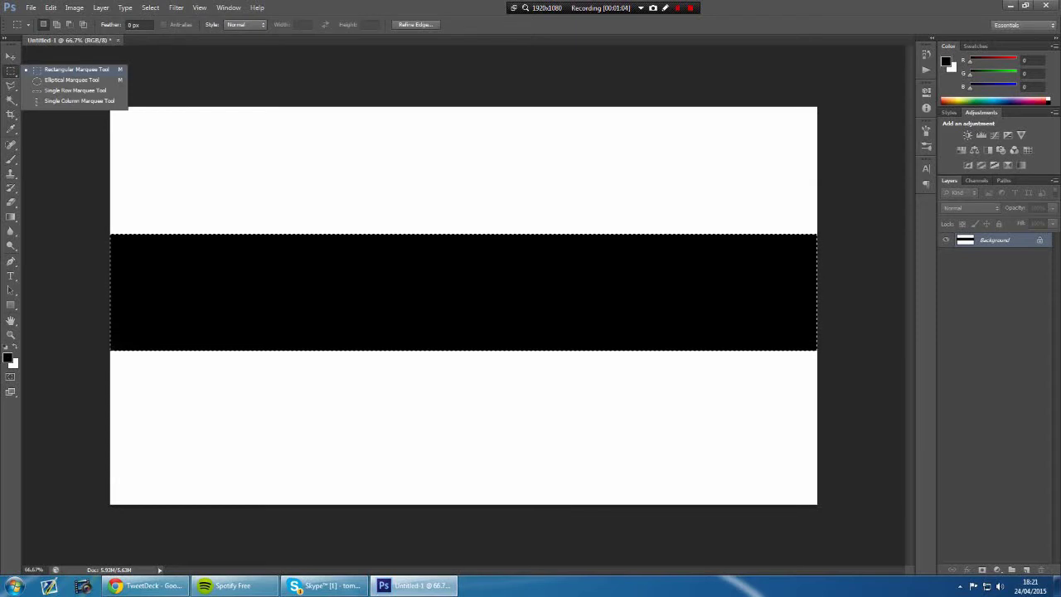
pyautogui.click(76, 69)
pyautogui.rightClick(280, 283)
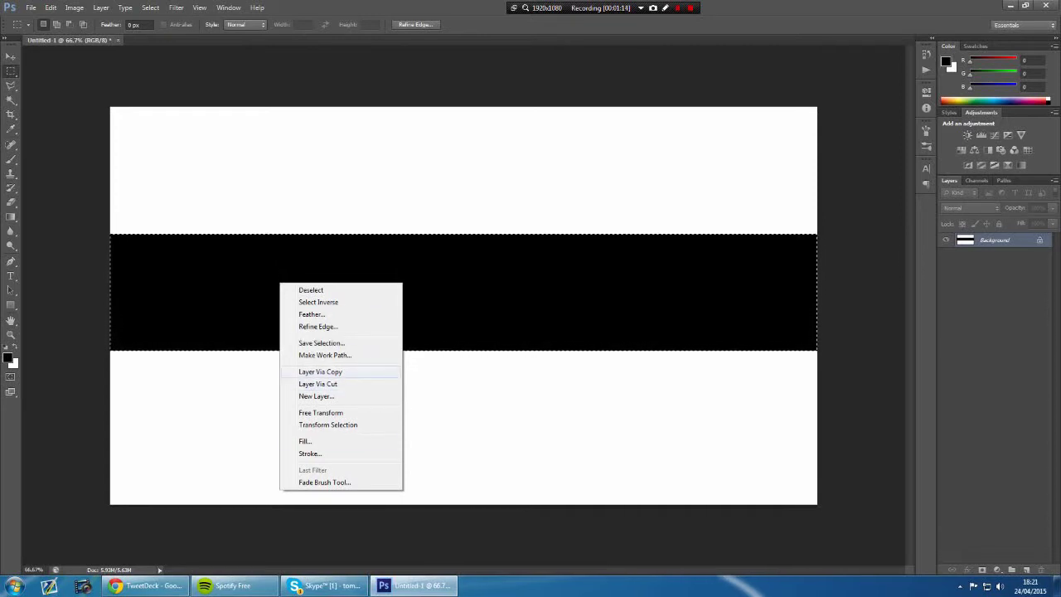
pyautogui.click(317, 383)
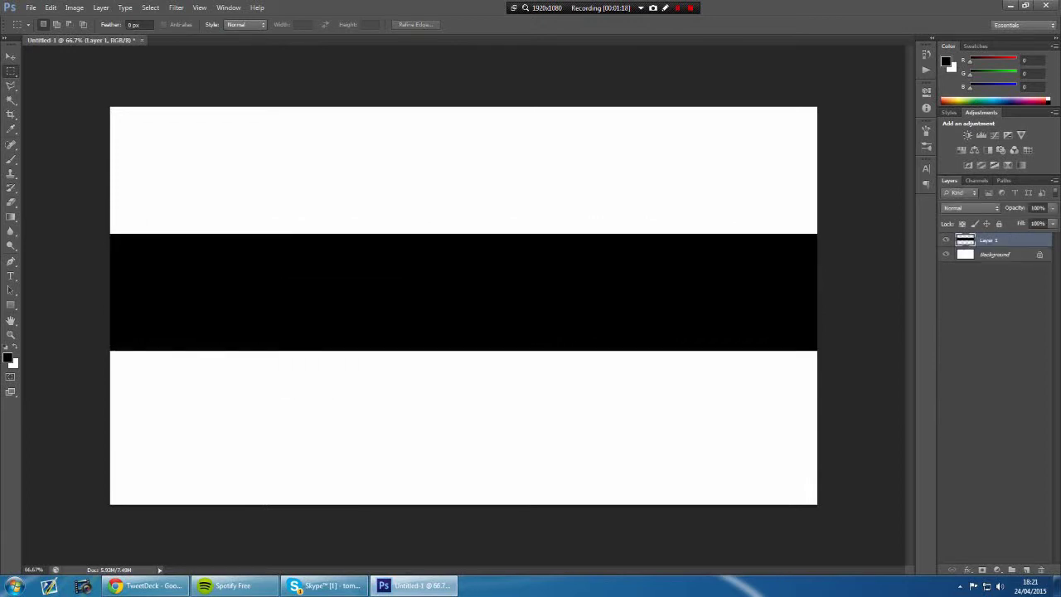
pyautogui.click(11, 56)
pyautogui.moveTo(309, 264)
pyautogui.mouseDown()
pyautogui.moveTo(316, 200)
pyautogui.moveTo(259, 285)
pyautogui.moveTo(351, 292)
pyautogui.moveTo(465, 207)
pyautogui.moveTo(334, 180)
pyautogui.moveTo(291, 213)
pyautogui.moveTo(303, 218)
pyautogui.moveTo(304, 248)
pyautogui.mouseUp()
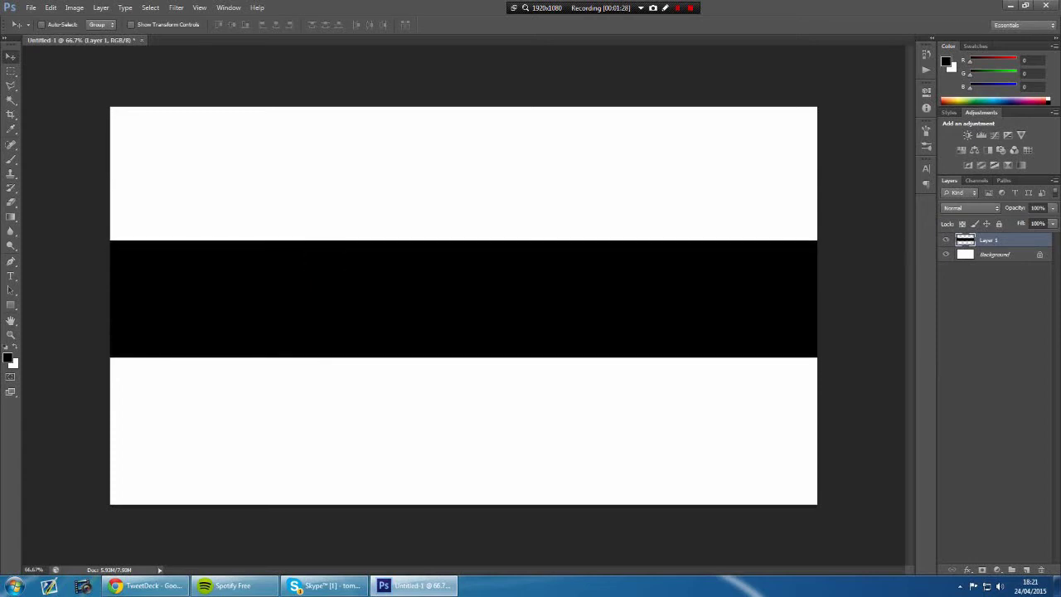
# Step: Set up a white soft round brush with a size of 215 px and 3% flow
pyautogui.click(11, 159)
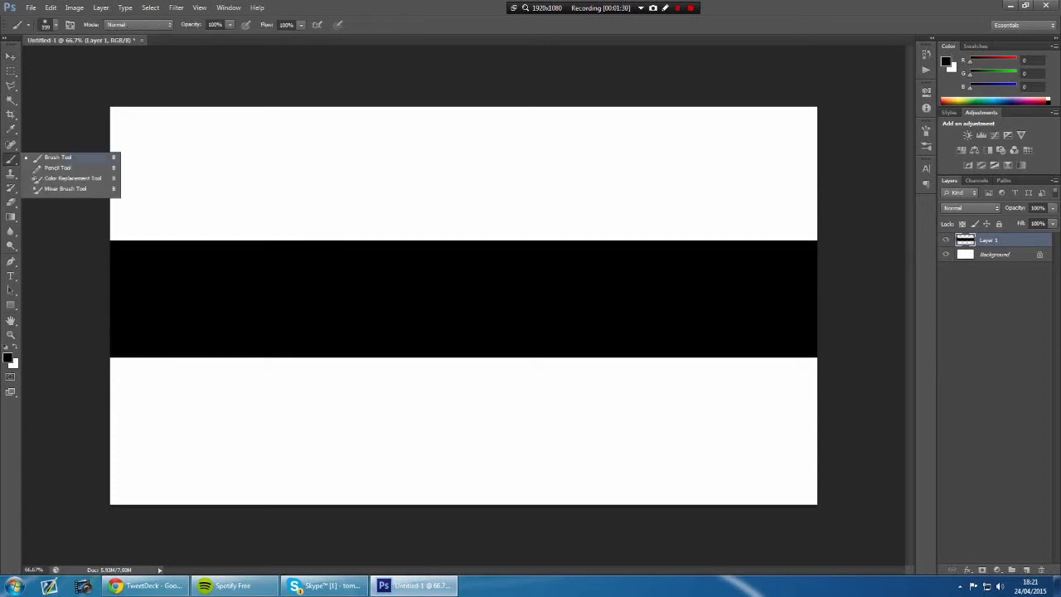
pyautogui.click(58, 157)
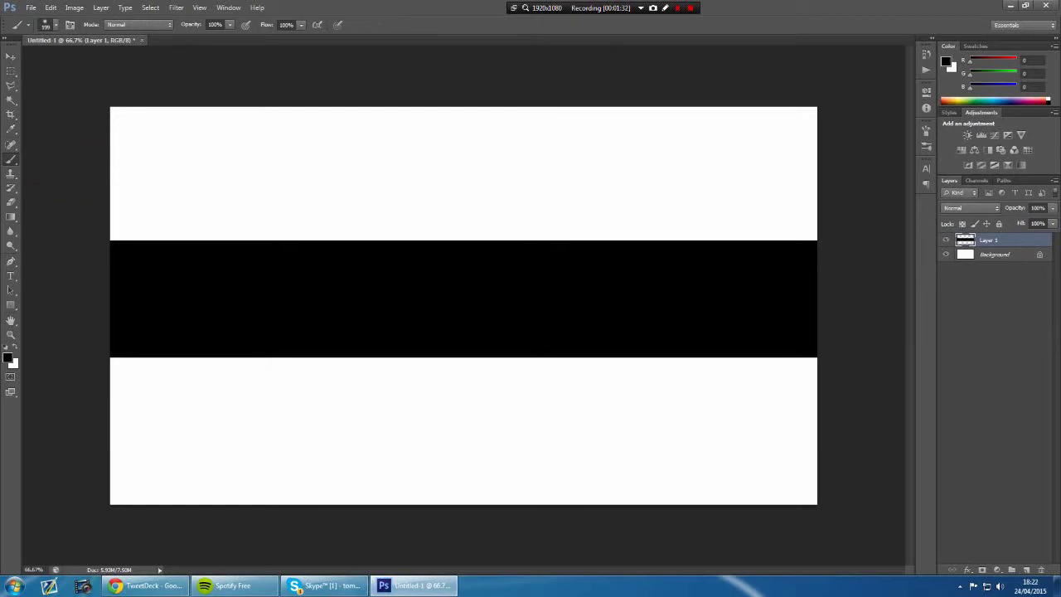
pyautogui.press('x')
pyautogui.click(301, 24)
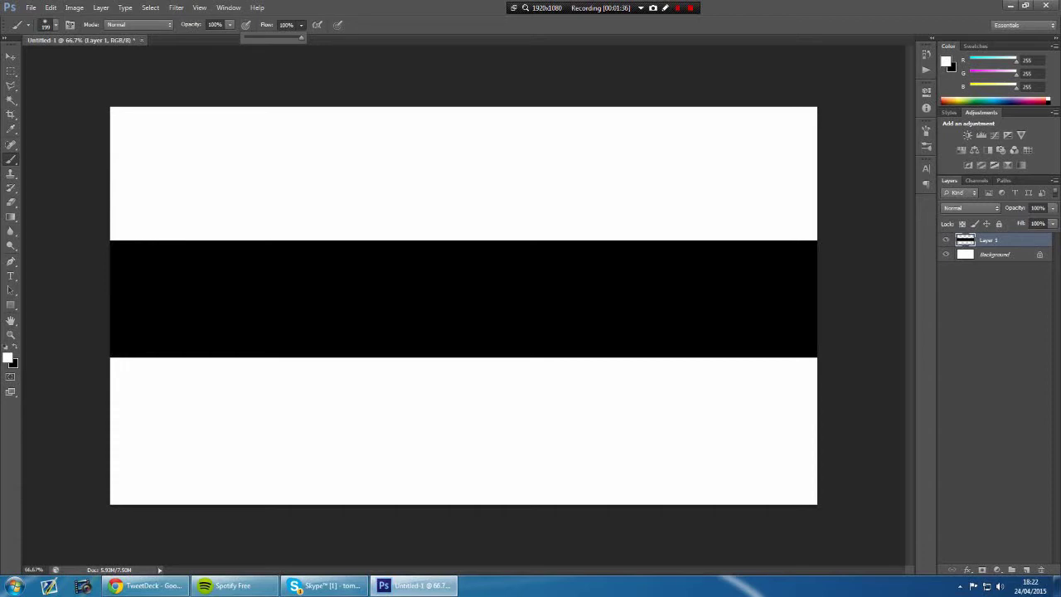
pyautogui.moveTo(302, 37); pyautogui.dragTo(248, 37)
pyautogui.doubleClick(284, 25)
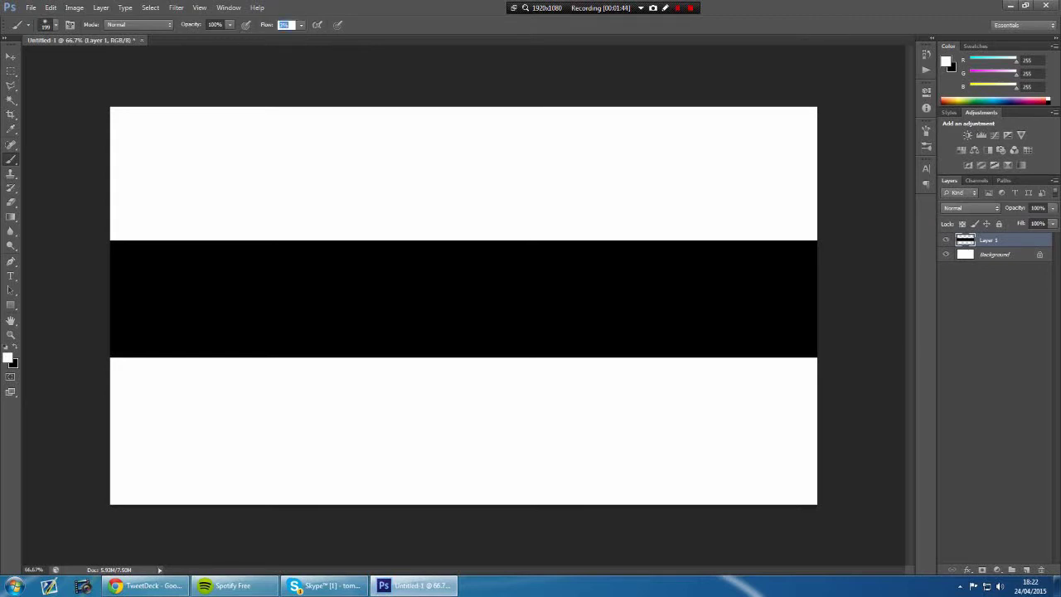
pyautogui.click(51, 24)
pyautogui.press('Return')
pyautogui.click(55, 24)
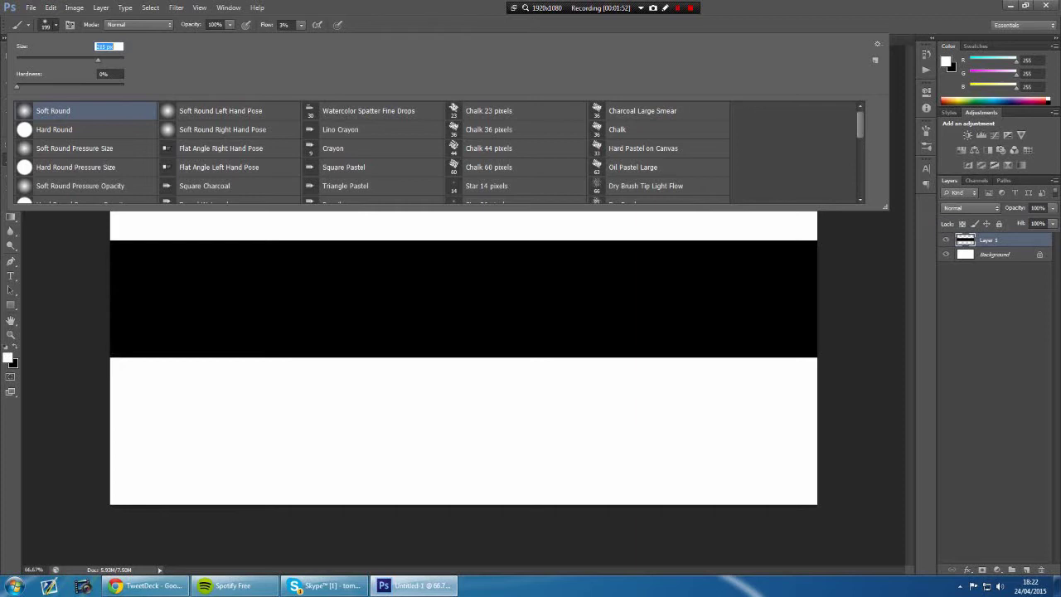
pyautogui.press('Escape')
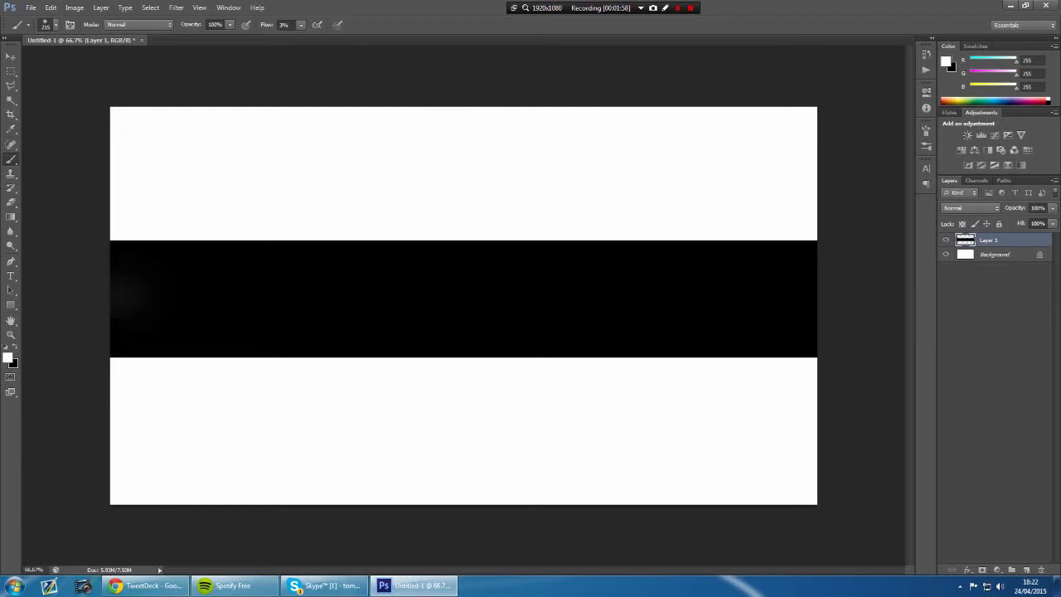
# Step: Paint a faint white highlight along the middle of the black band and set the band layer's opacity to 90%
pyautogui.moveTo(162, 292); pyautogui.dragTo(224, 294)
pyautogui.moveTo(290, 298); pyautogui.dragTo(502, 298)
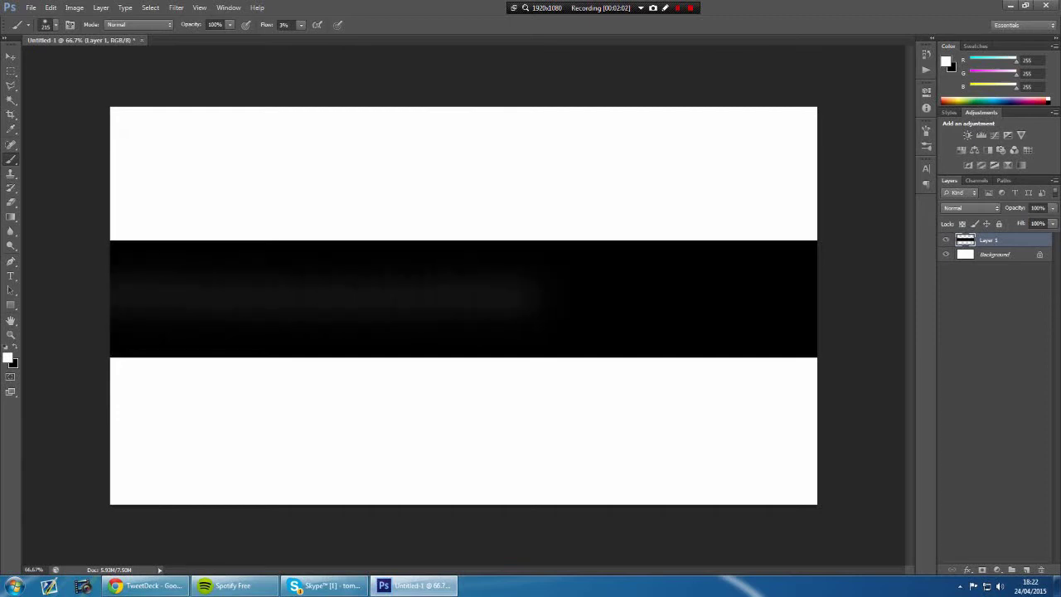
pyautogui.moveTo(580, 297); pyautogui.dragTo(817, 296)
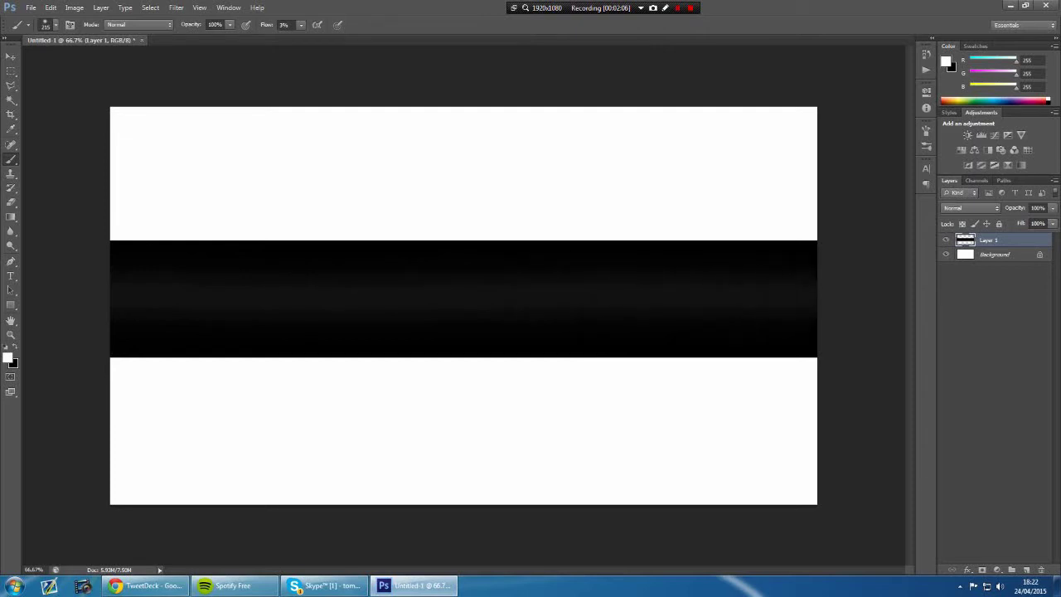
pyautogui.press('v')
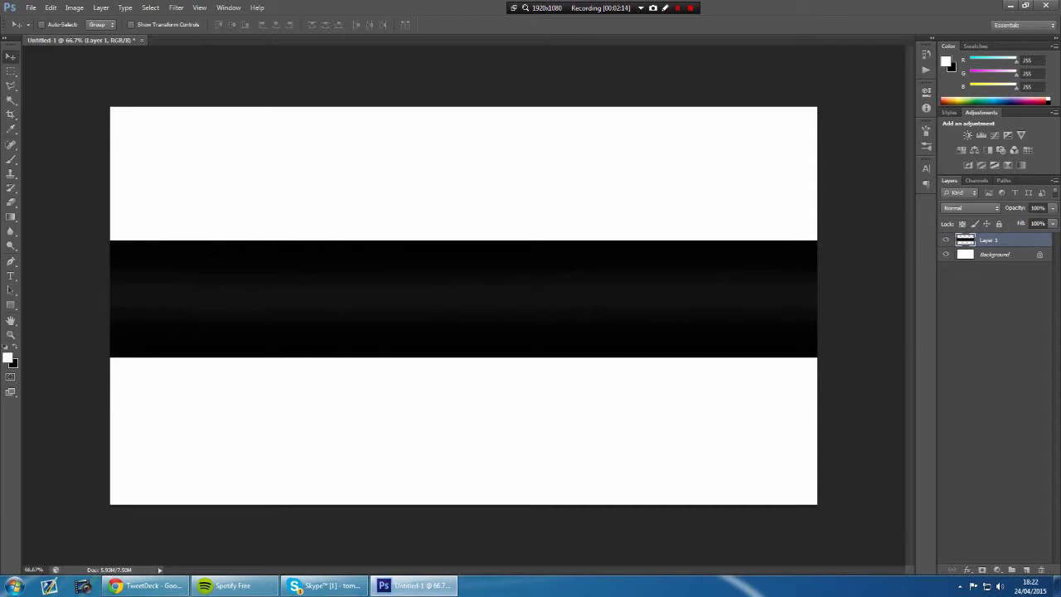
pyautogui.press('9')
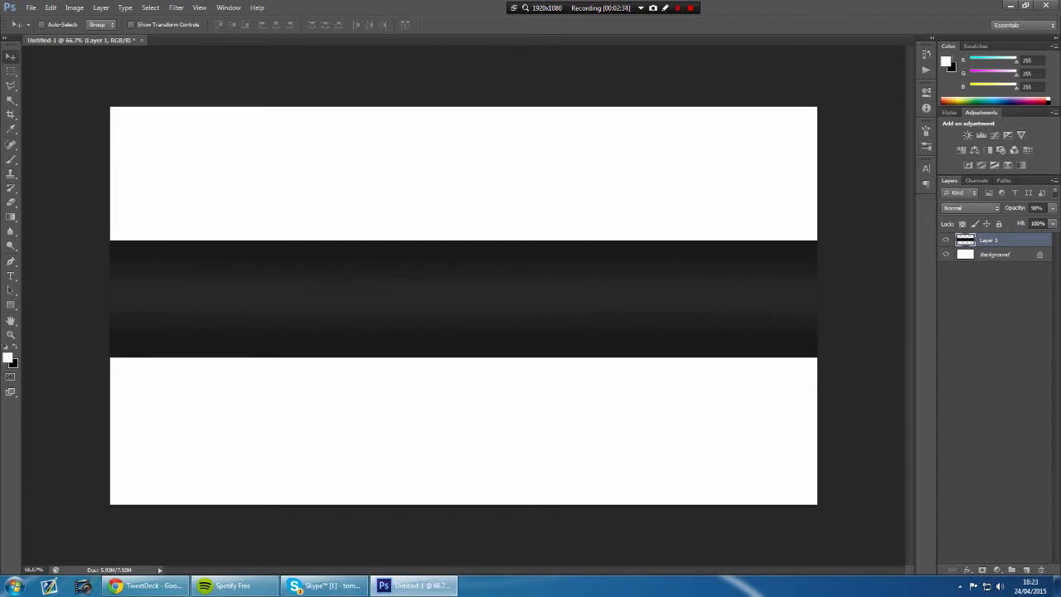
# Step: Keep American Captain as the text font and draw a wide text box inside the dark band
pyautogui.press('t')
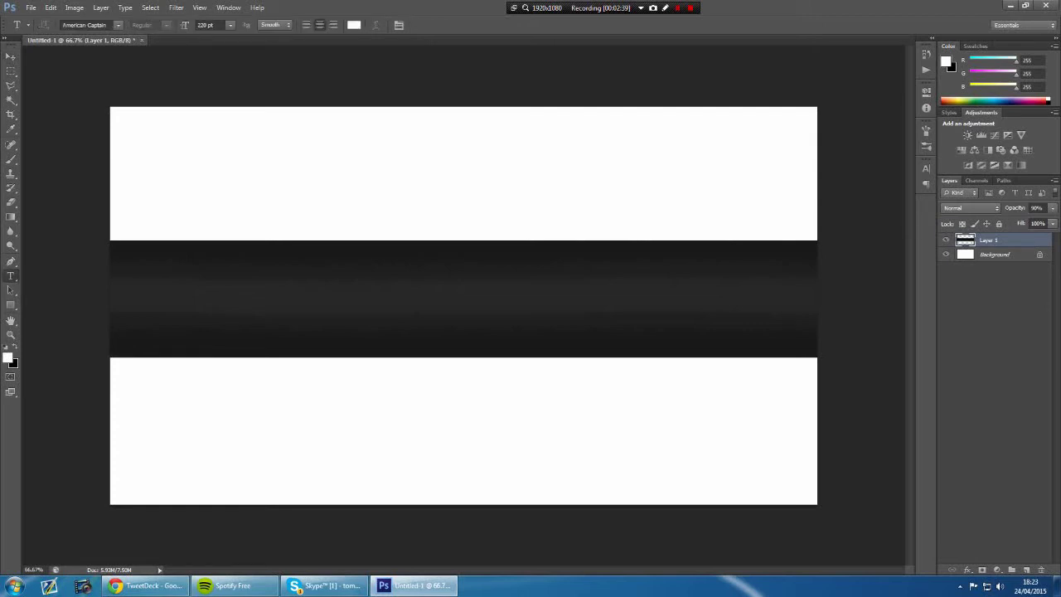
pyautogui.click(117, 25)
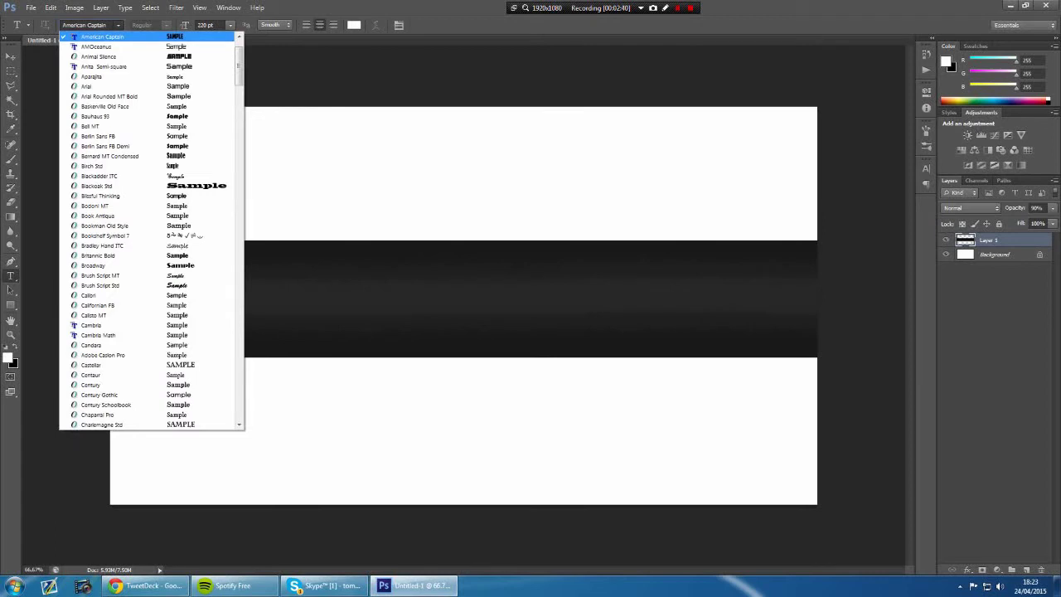
pyautogui.press('Escape')
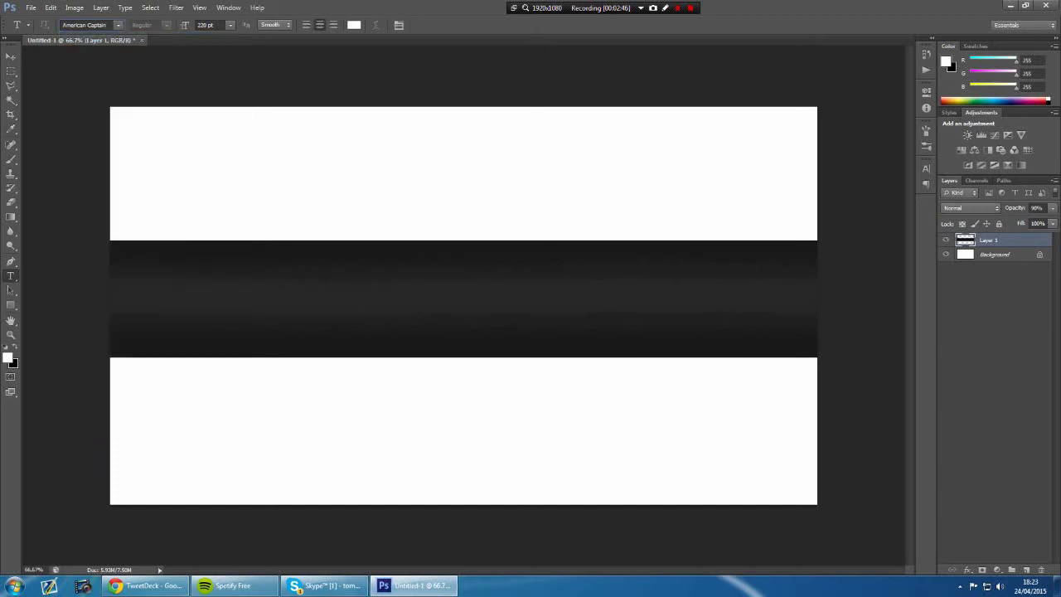
pyautogui.moveTo(179, 248); pyautogui.dragTo(757, 343)
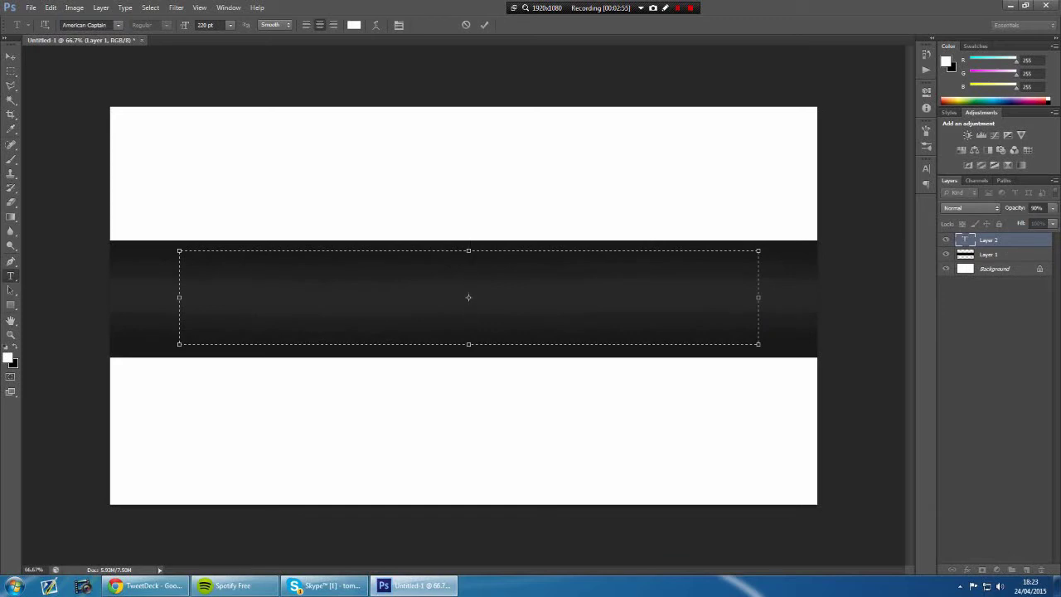
# Step: Enter the title THUMBNAIL TUTORIAL in the text box and commit the text
pyautogui.write('THUN')
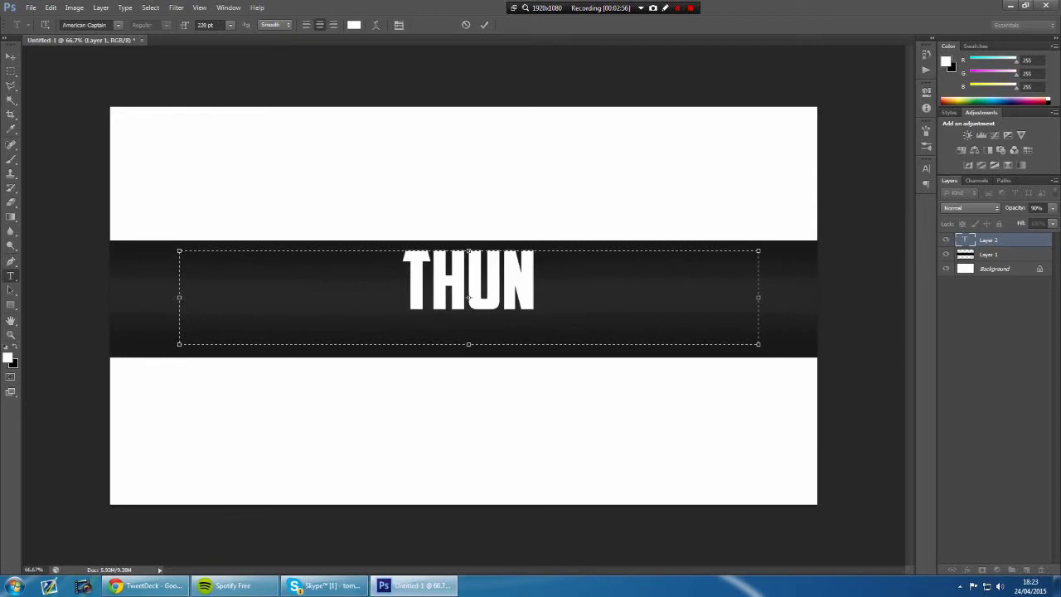
pyautogui.press('BackSpace')
pyautogui.write('MBNAUI')
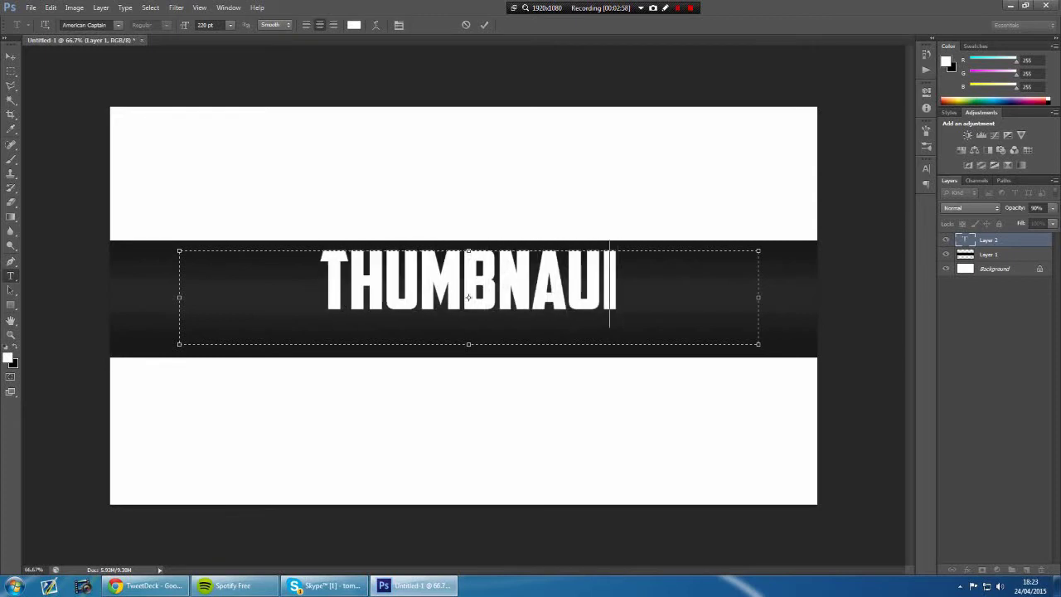
pyautogui.press('BackSpace')
pyautogui.press('BackSpace')
pyautogui.write('IL')
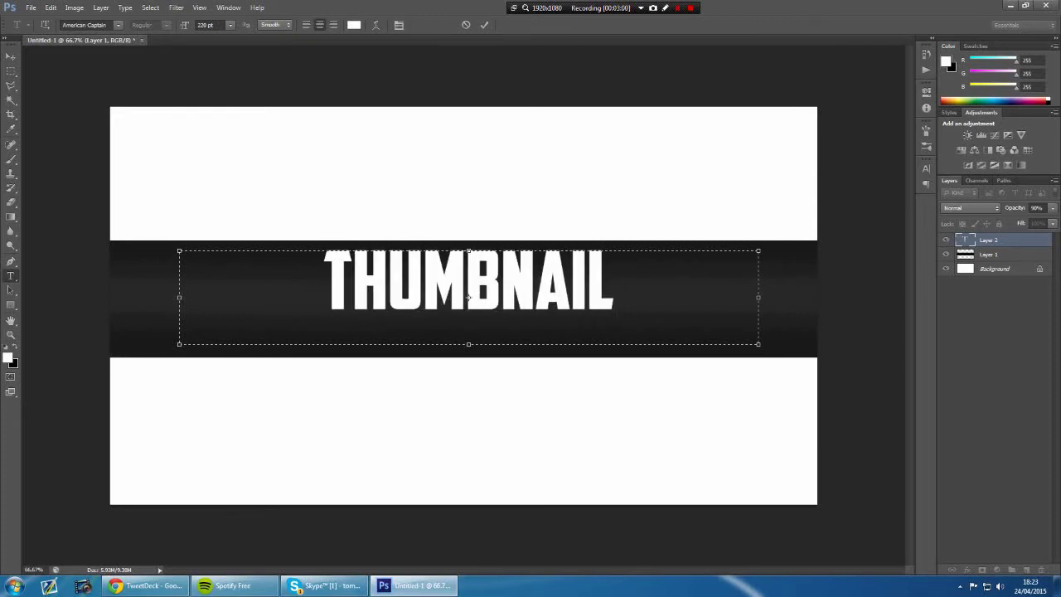
pyautogui.write(' TUTORA')
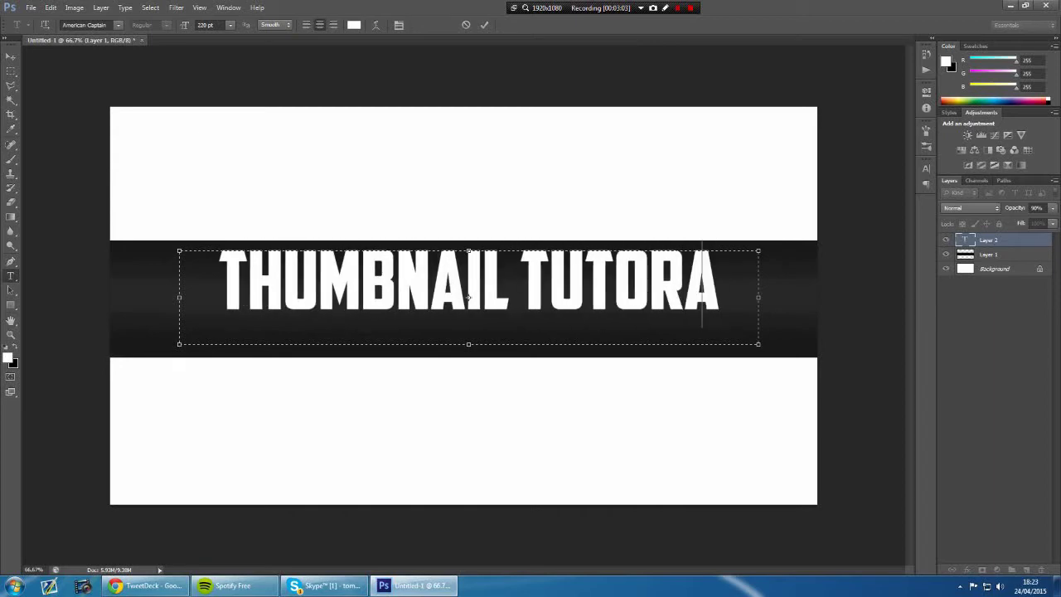
pyautogui.press('BackSpace')
pyautogui.write('IAL')
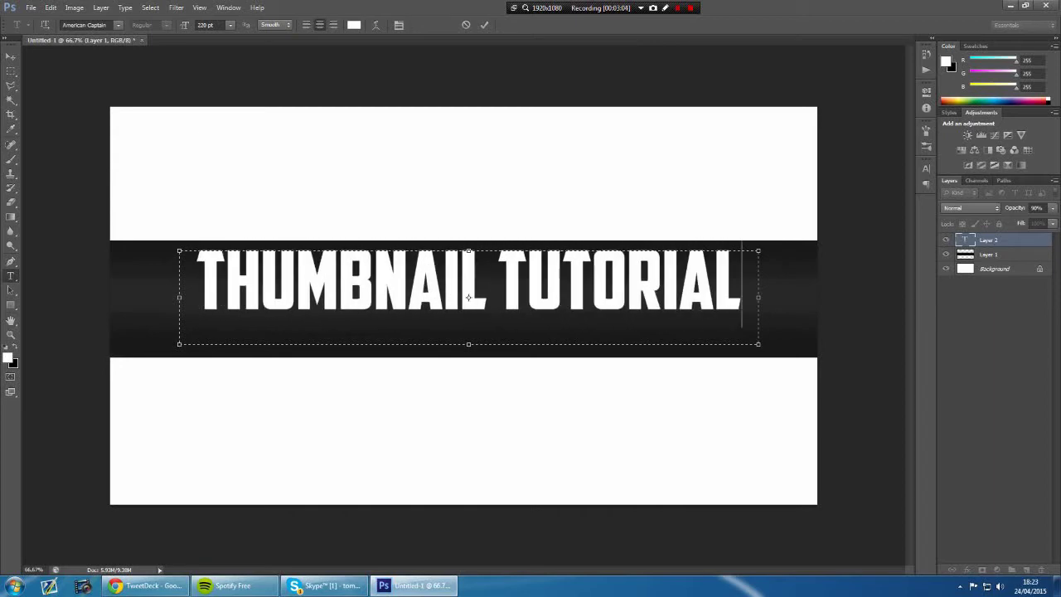
pyautogui.click(11, 55)
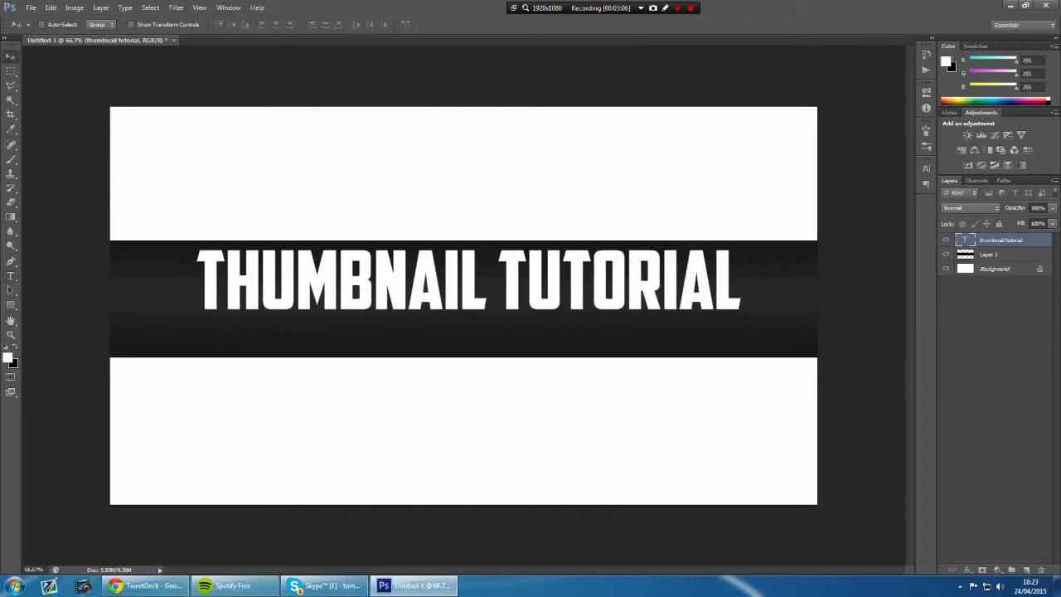
# Step: Center the title within the dark band and give it the thinnest black outside stroke plus a default drop shadow
pyautogui.moveTo(527, 274); pyautogui.dragTo(521, 295)
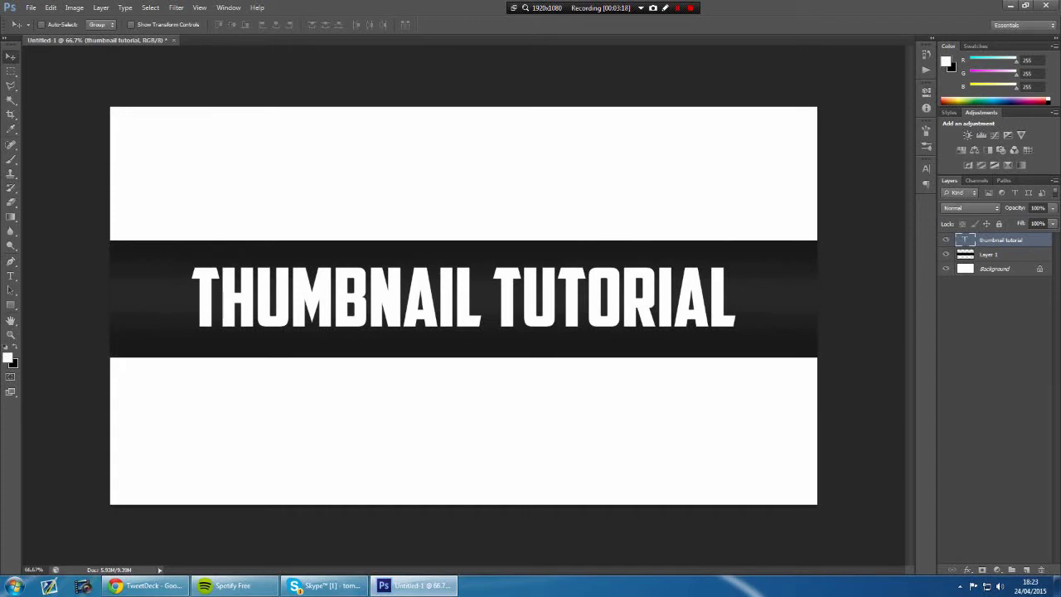
pyautogui.rightClick(1008, 240)
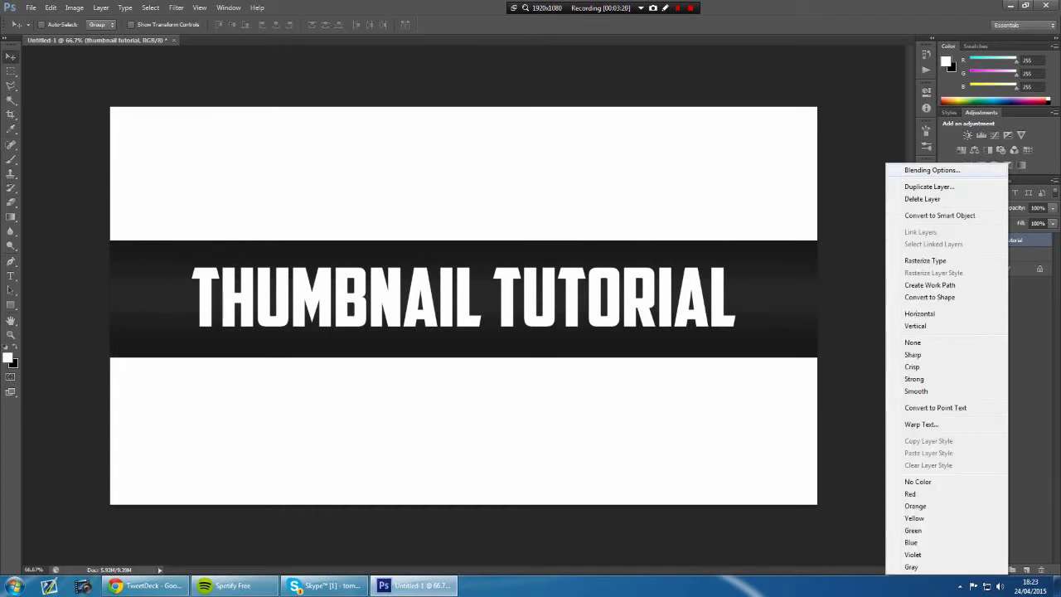
pyautogui.click(928, 170)
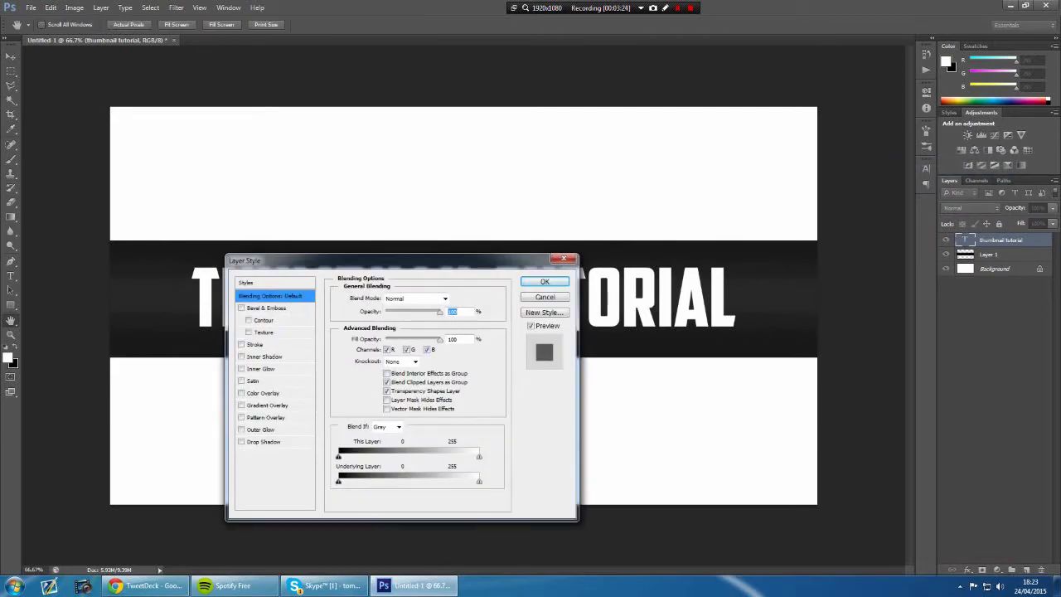
pyautogui.click(255, 344)
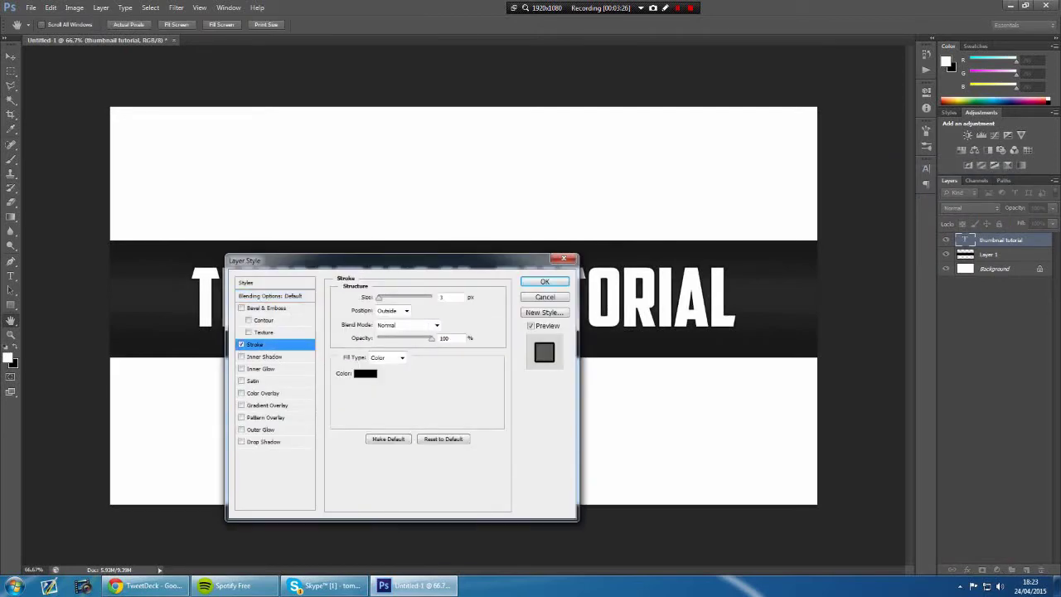
pyautogui.moveTo(379, 297); pyautogui.dragTo(377, 298)
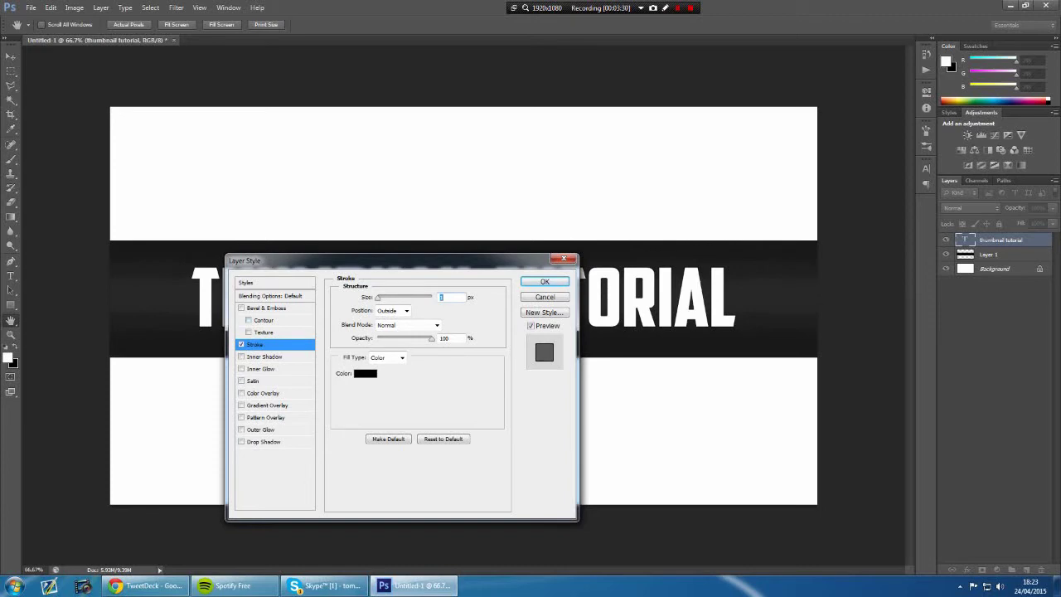
pyautogui.click(264, 441)
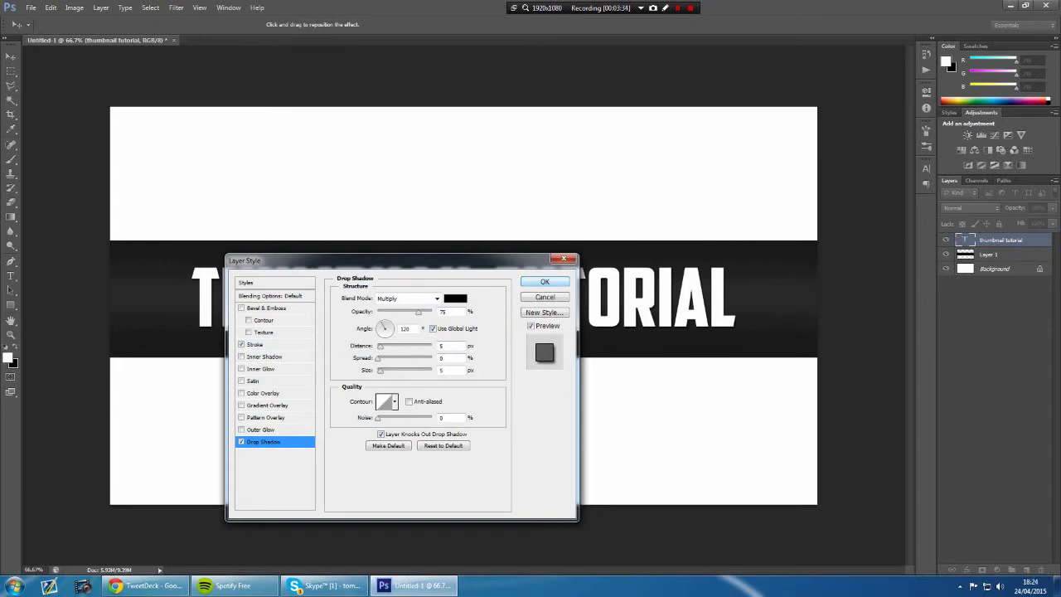
pyautogui.press('Return')
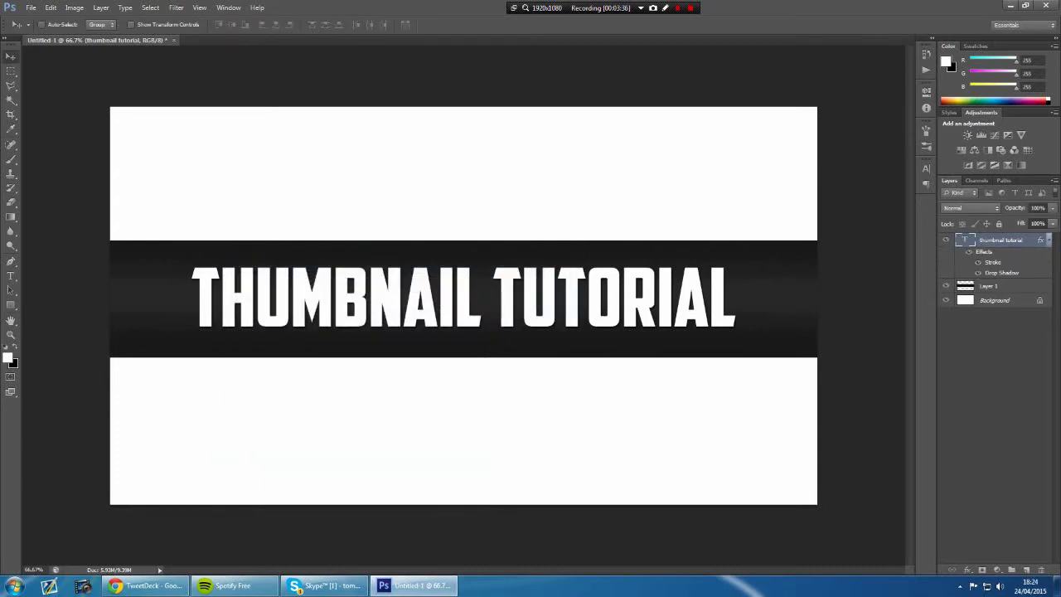
pyautogui.press('Escape')
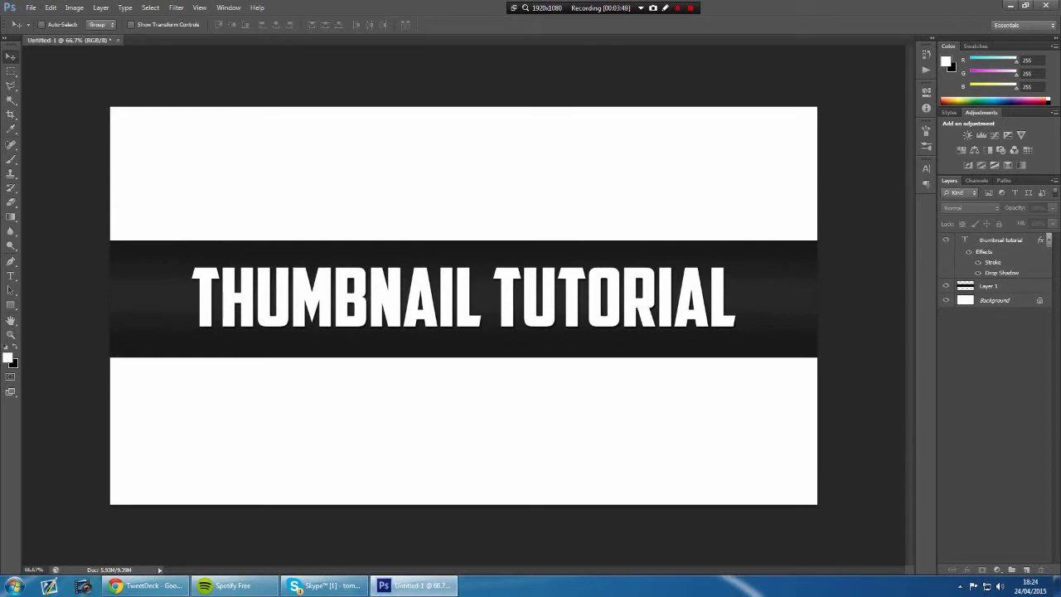
# Step: Open the orange sunset racetrack photo 166989348CM00001_F1_Grand_P from the Random Stuff folder
pyautogui.click(30, 8)
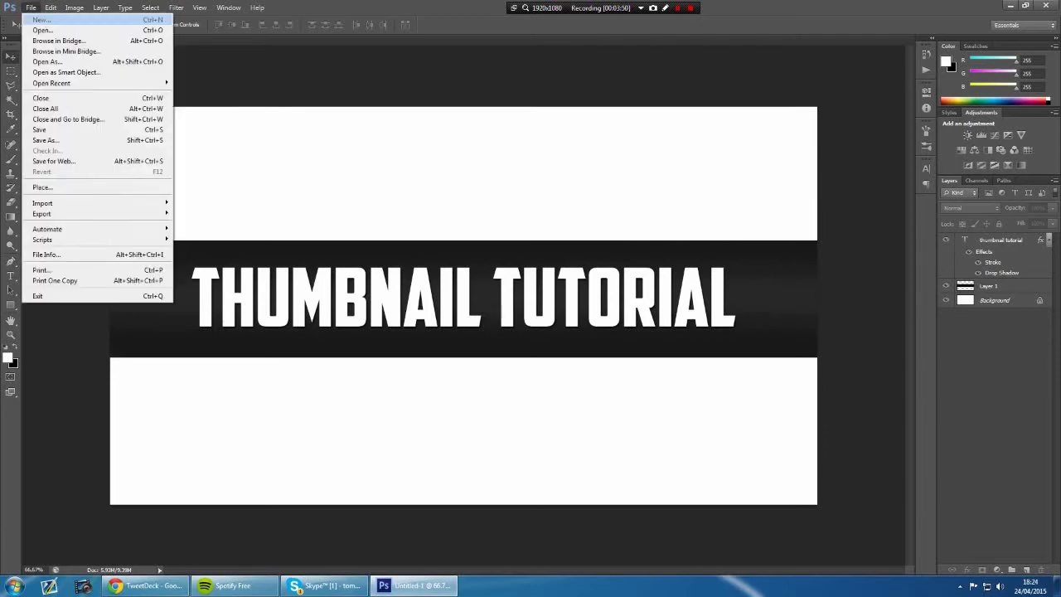
pyautogui.click(42, 30)
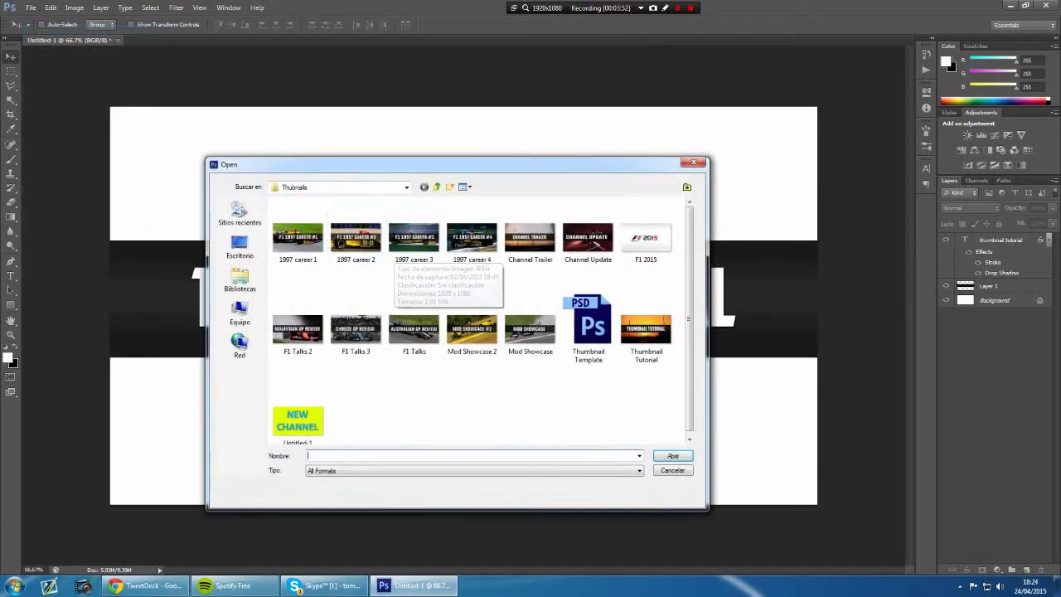
pyautogui.click(437, 186)
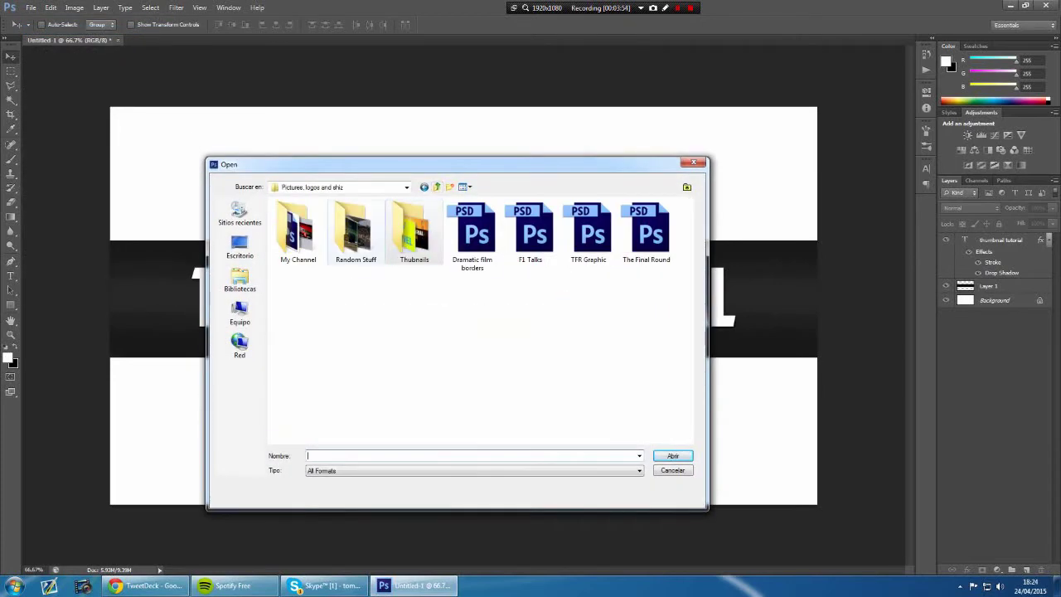
pyautogui.doubleClick(356, 234)
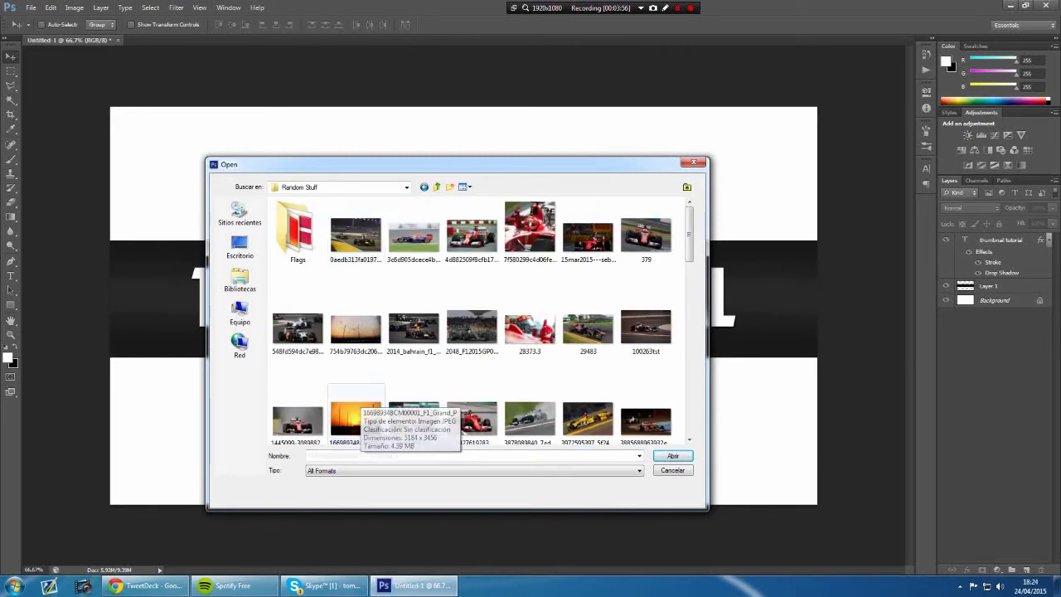
pyautogui.click(356, 415)
pyautogui.click(672, 456)
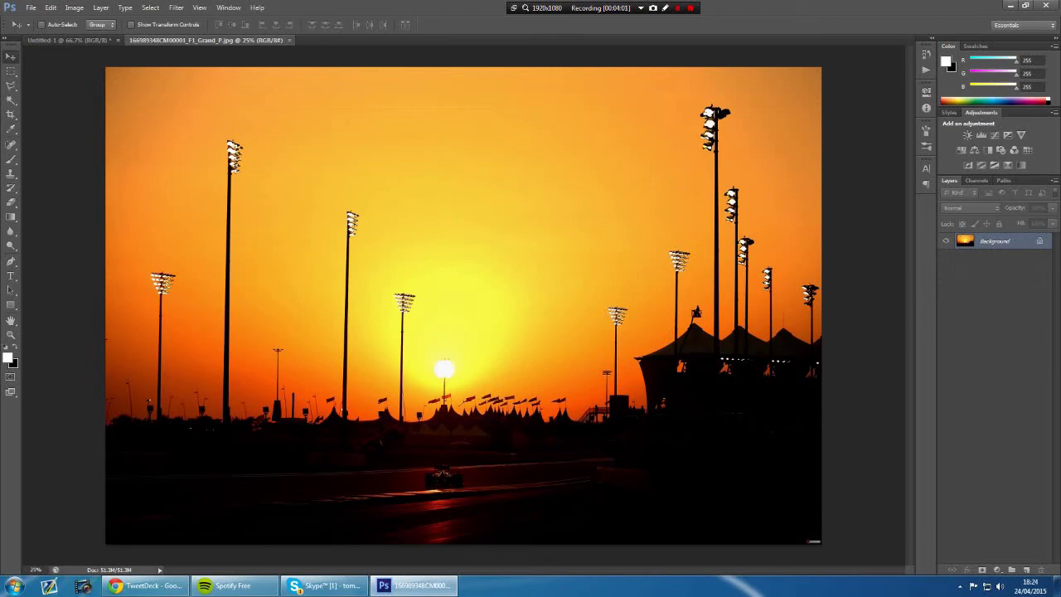
# Step: Bring the sunset photo into the Untitled-1 document, scale it down and align its upper-left corner with the canvas corner
pyautogui.moveTo(232, 158); pyautogui.dragTo(171, 131)
pyautogui.moveTo(319, 249); pyautogui.dragTo(323, 233)
pyautogui.hotkey('ctrl', 't')
pyautogui.moveTo(274, 196); pyautogui.dragTo(502, 425)
pyautogui.moveTo(73, 107); pyautogui.dragTo(110, 106)
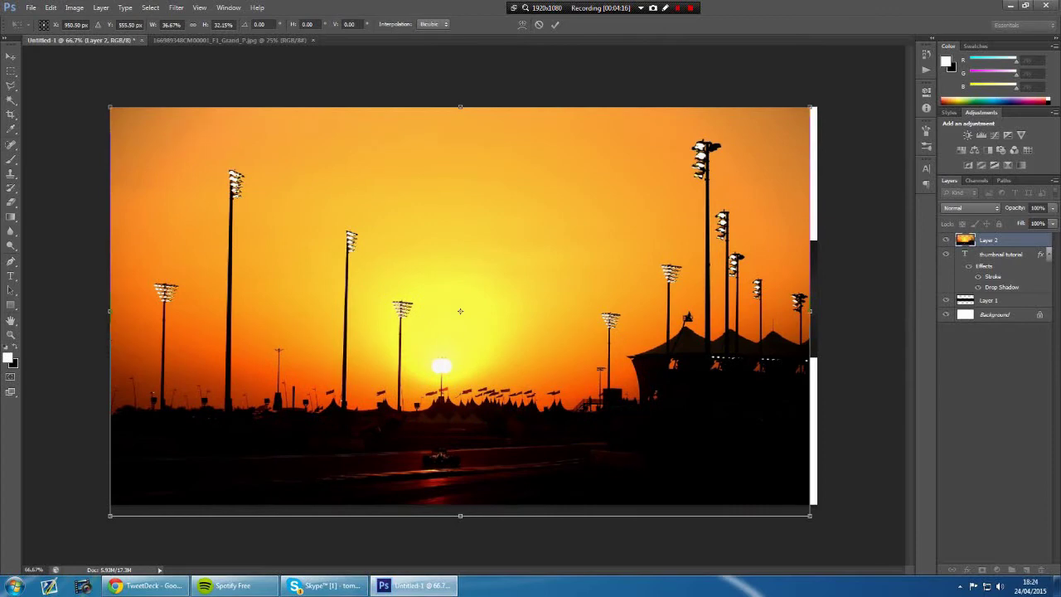
# Step: Stretch the photo to the full canvas width and past the upper and lower canvas edges, about 37.04% wide by 34.52% high
pyautogui.moveTo(460, 515); pyautogui.dragTo(460, 503)
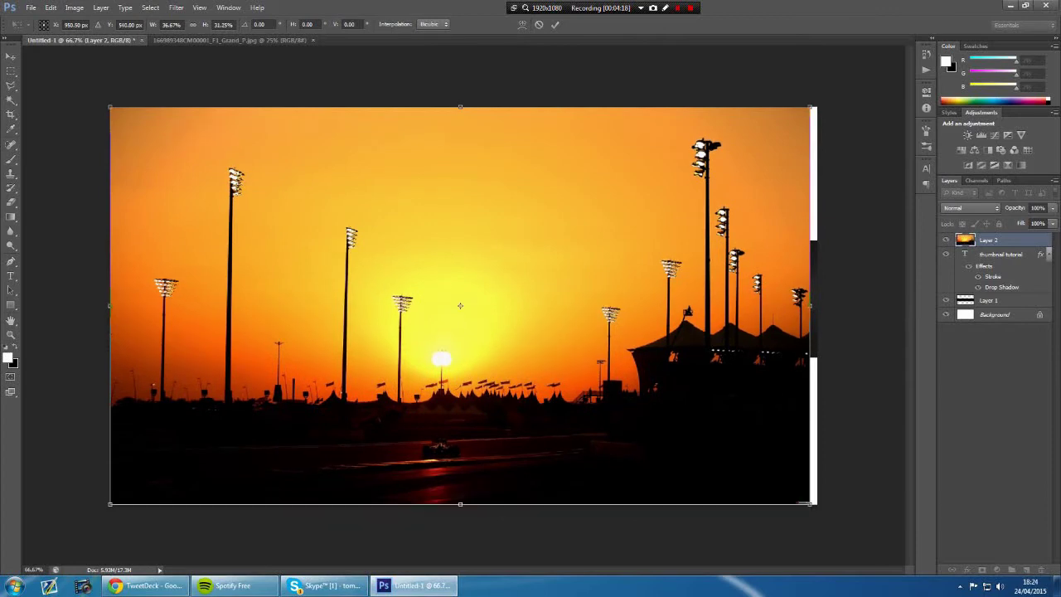
pyautogui.moveTo(810, 306); pyautogui.dragTo(816, 306)
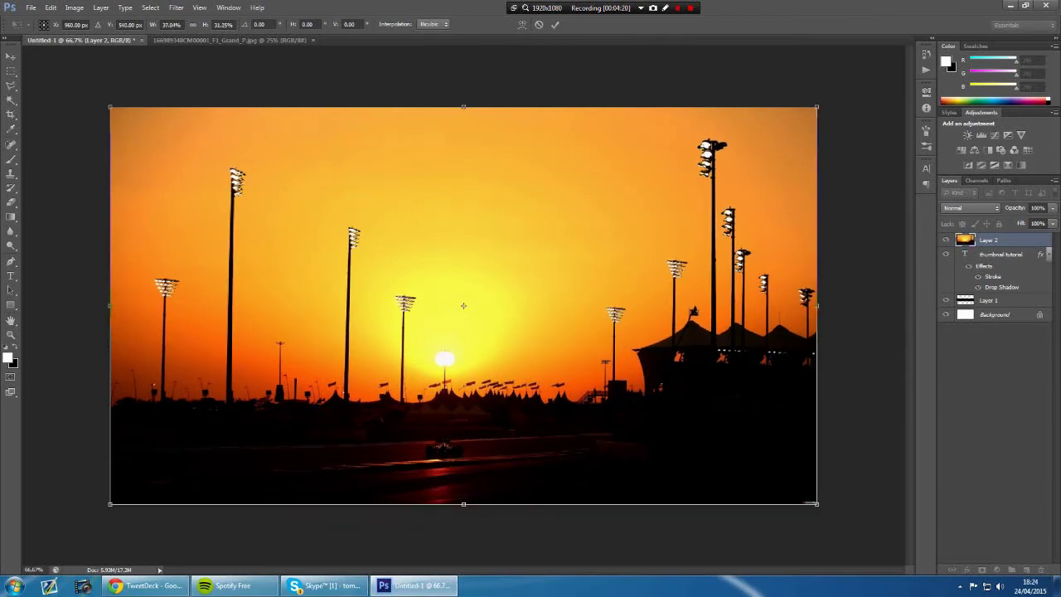
pyautogui.moveTo(463, 503); pyautogui.dragTo(463, 520)
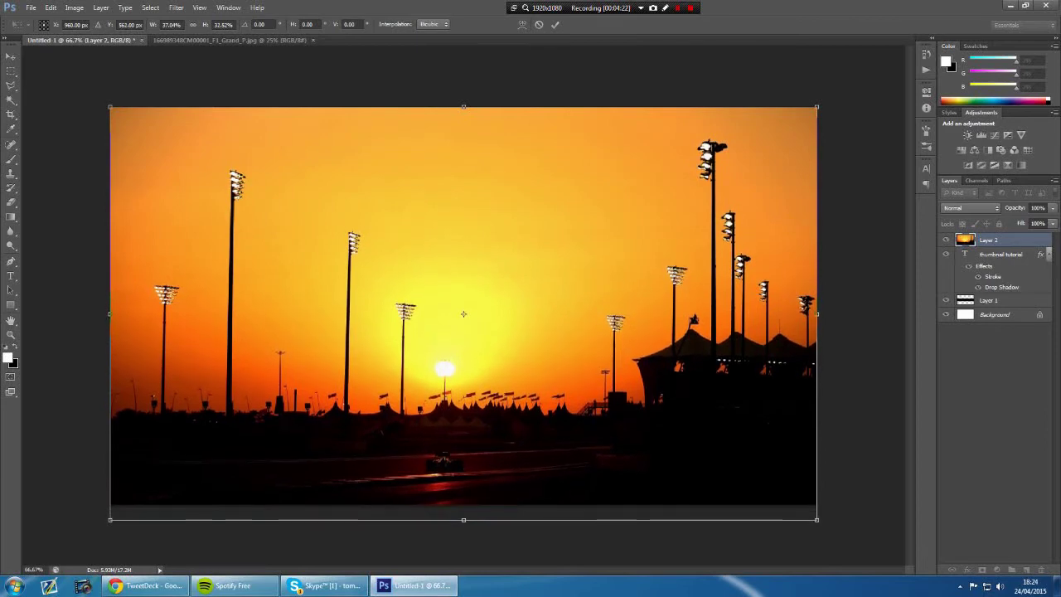
pyautogui.moveTo(463, 106); pyautogui.dragTo(463, 85)
pyautogui.moveTo(463, 519); pyautogui.dragTo(463, 523)
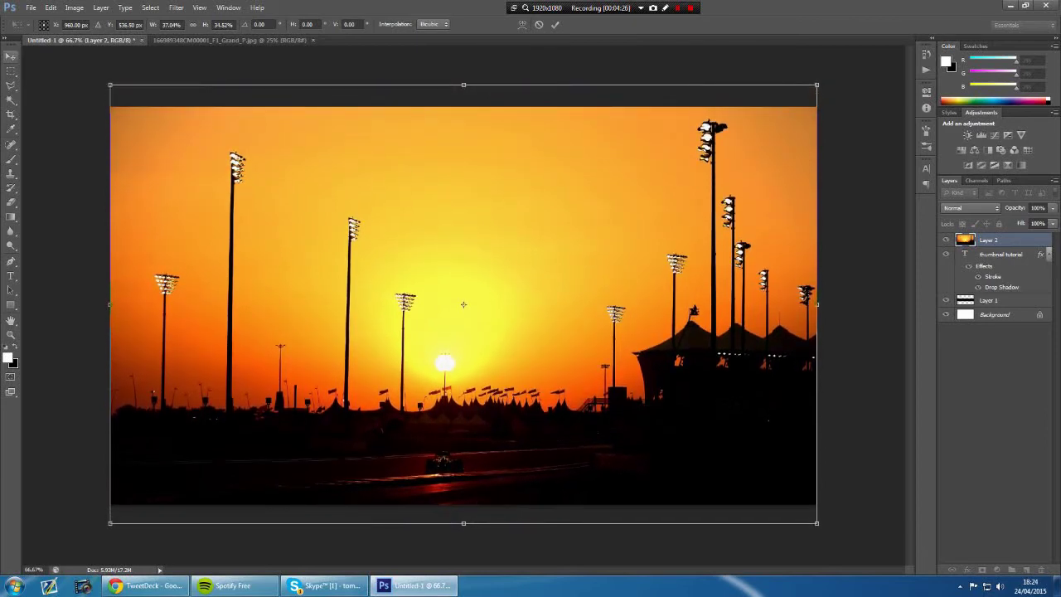
pyautogui.click(10, 56)
pyautogui.press('Return')
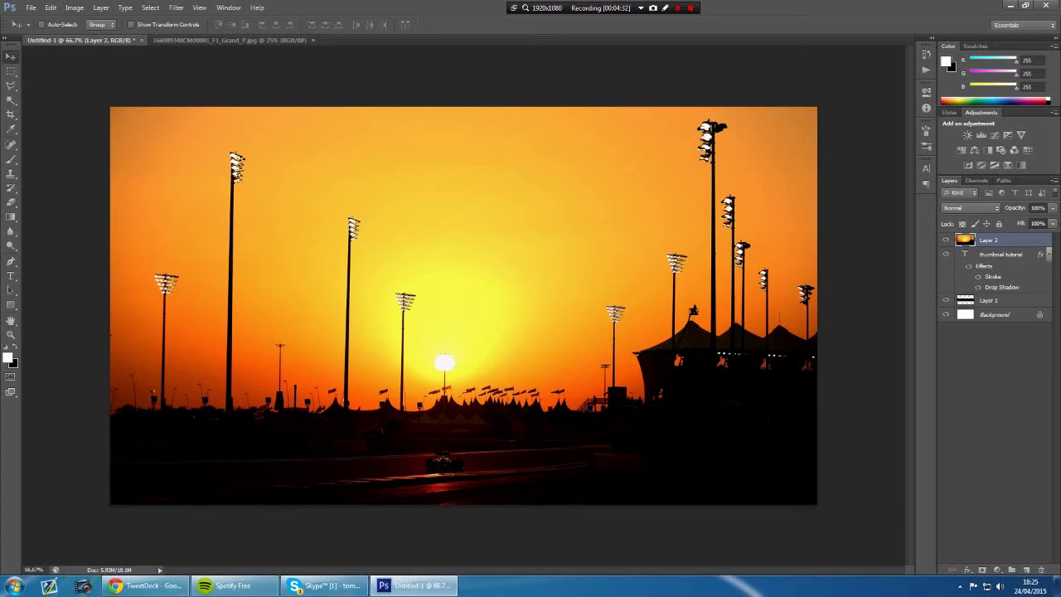
# Step: Place the sunset photo layer beneath the dark band layer and close the original photo document
pyautogui.moveTo(987, 239); pyautogui.dragTo(988, 303)
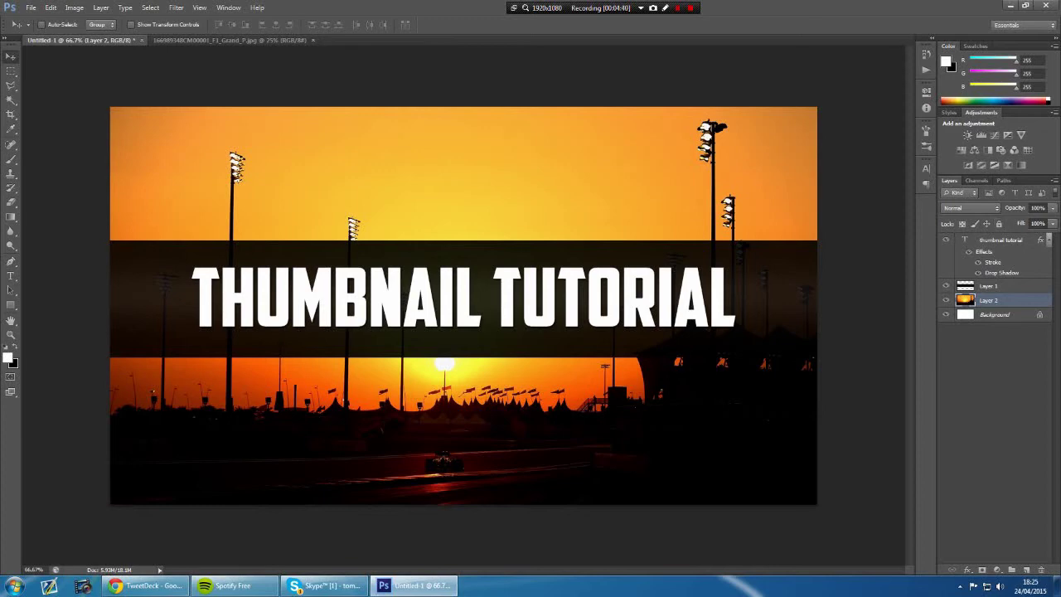
pyautogui.click(994, 373)
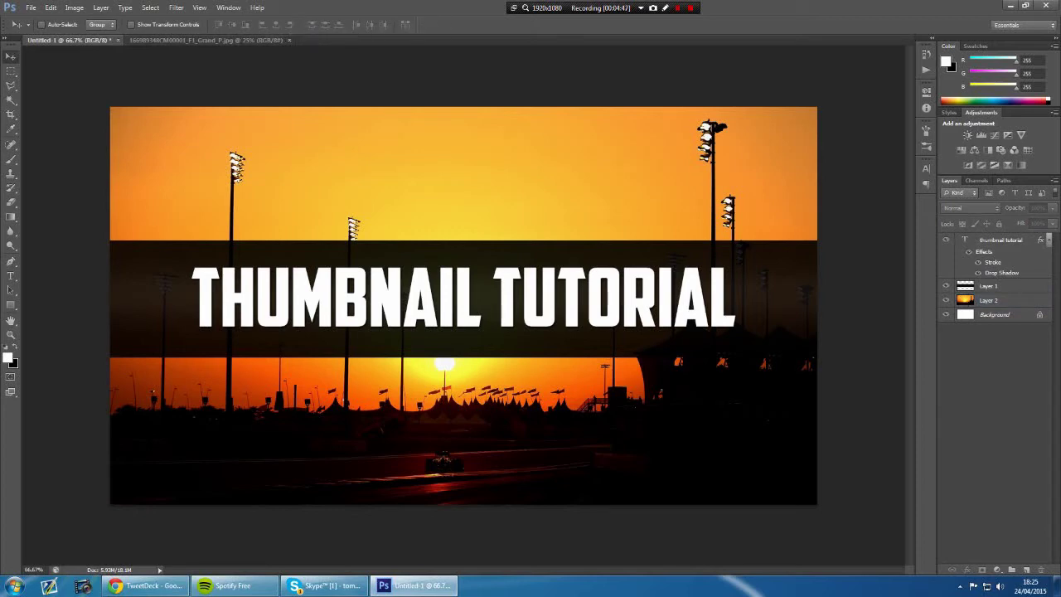
pyautogui.click(288, 40)
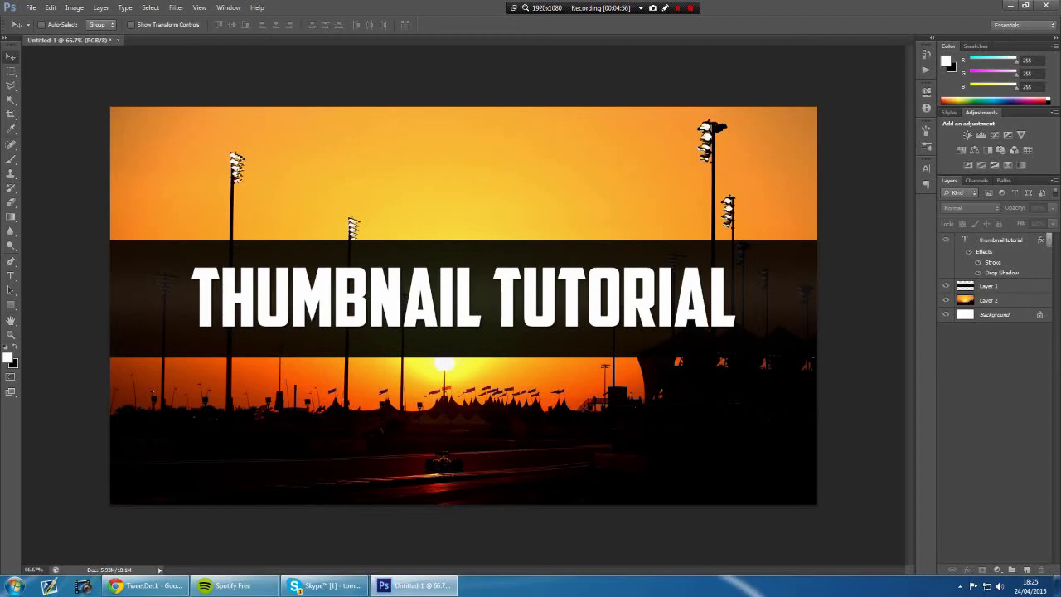
# Step: Delete the dark band layer and move the title up and slightly left over the sunset sky
pyautogui.click(995, 285)
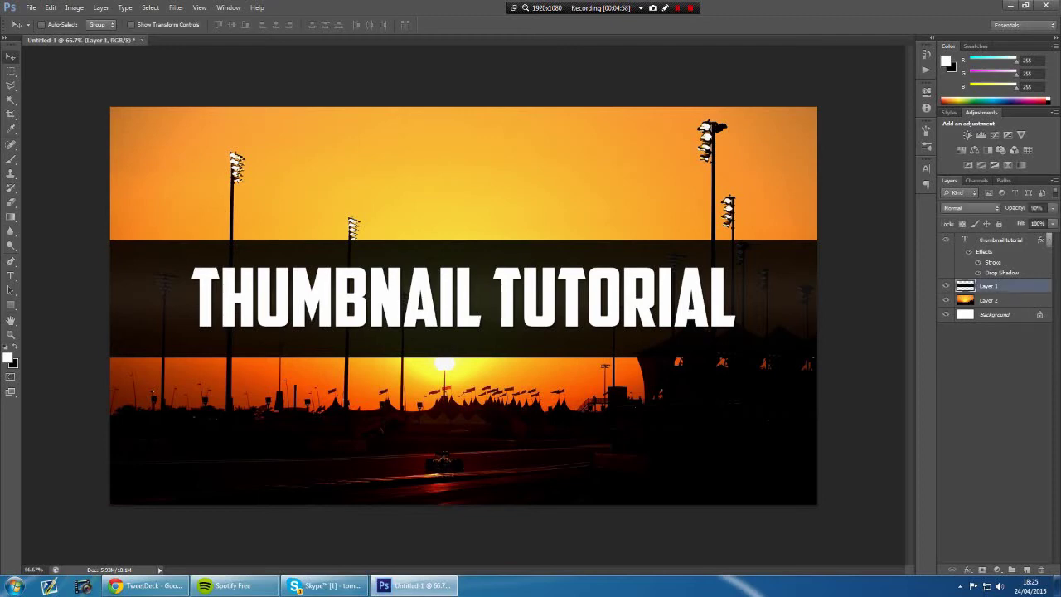
pyautogui.rightClick(991, 286)
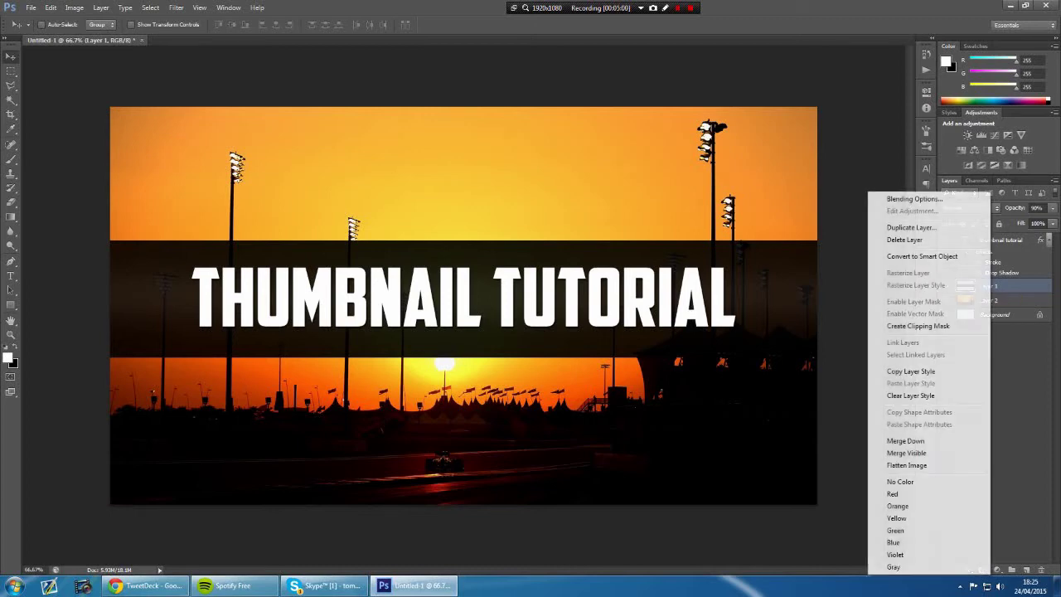
pyautogui.click(903, 240)
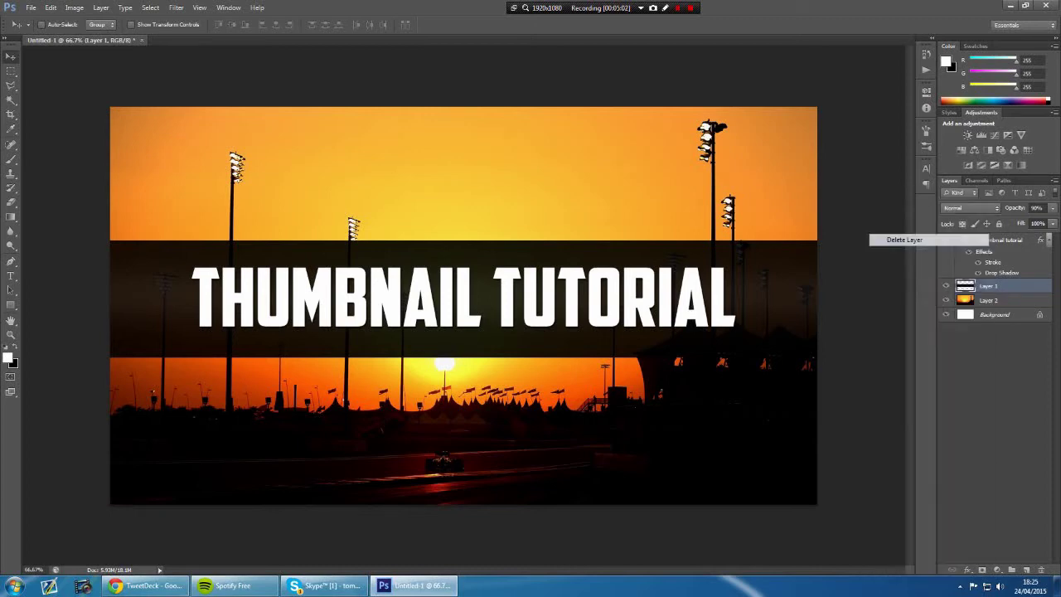
pyautogui.press('Return')
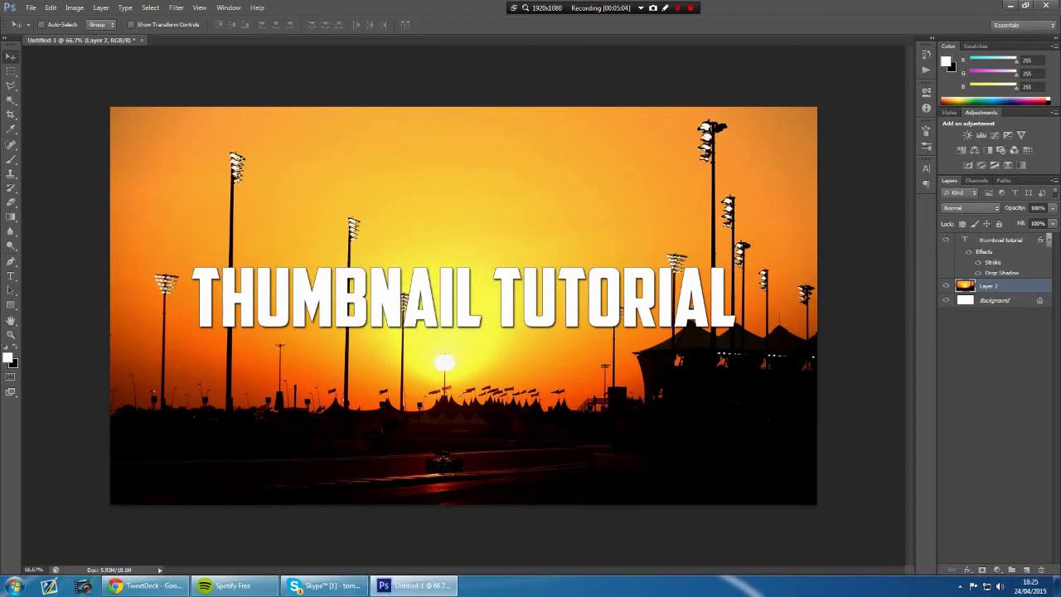
pyautogui.click(1000, 239)
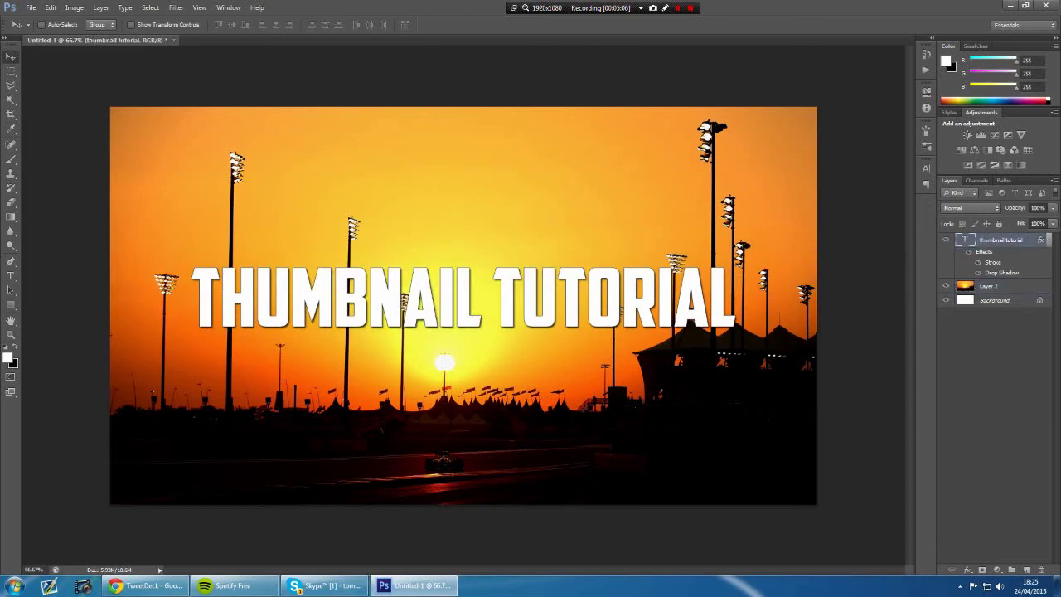
pyautogui.moveTo(493, 286); pyautogui.dragTo(464, 230)
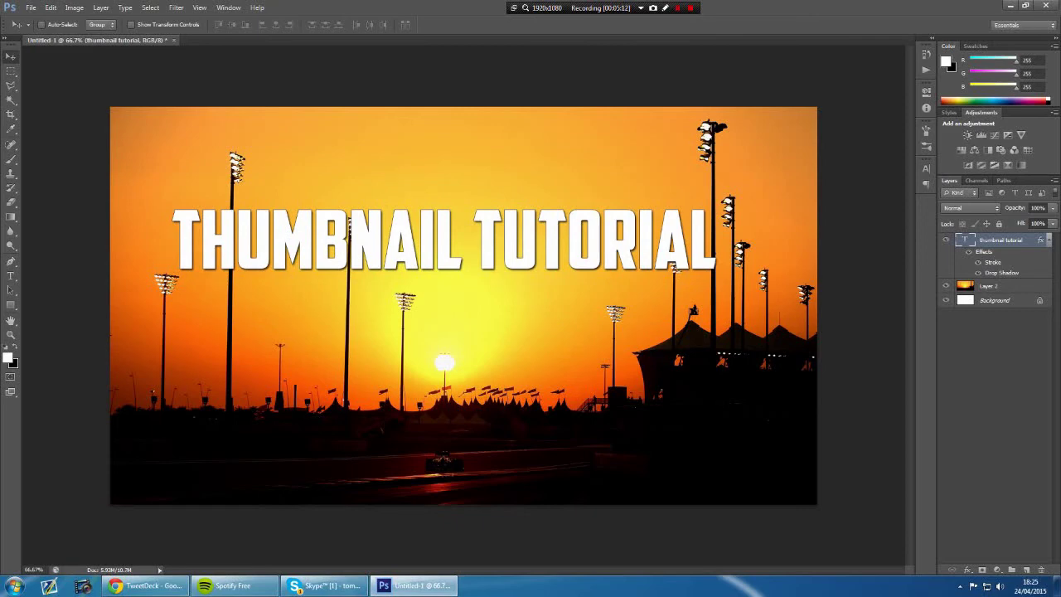
# Step: Hide the title and sunset photo layers and select the Background layer
pyautogui.click(945, 240)
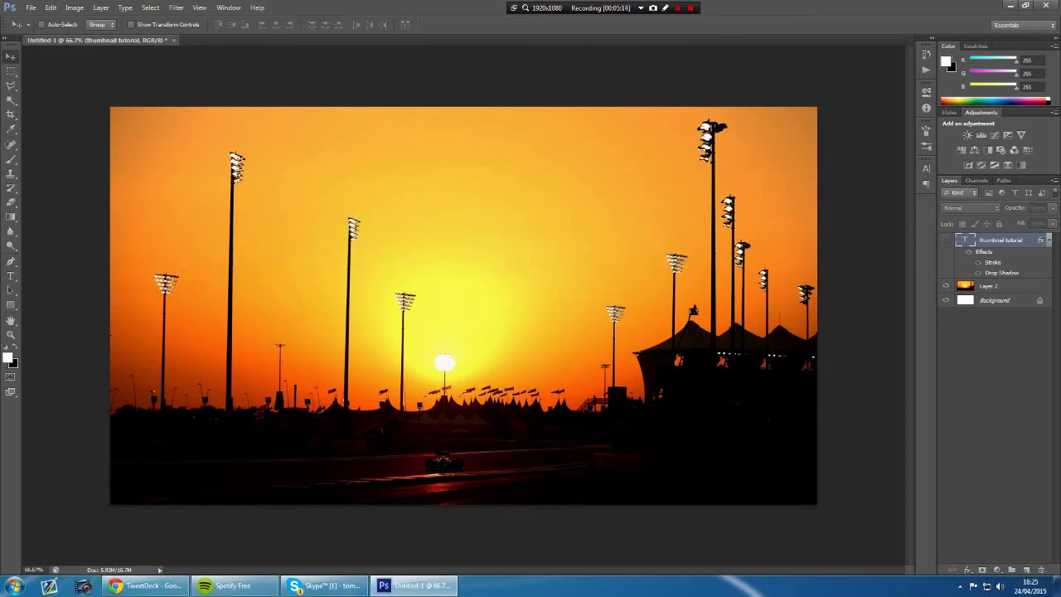
pyautogui.click(945, 285)
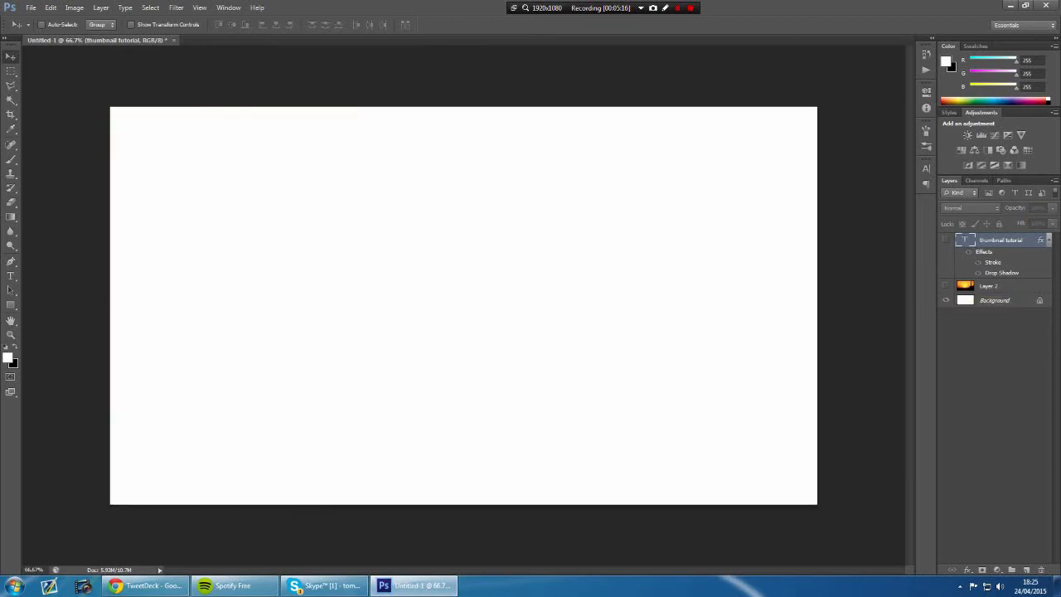
pyautogui.click(994, 300)
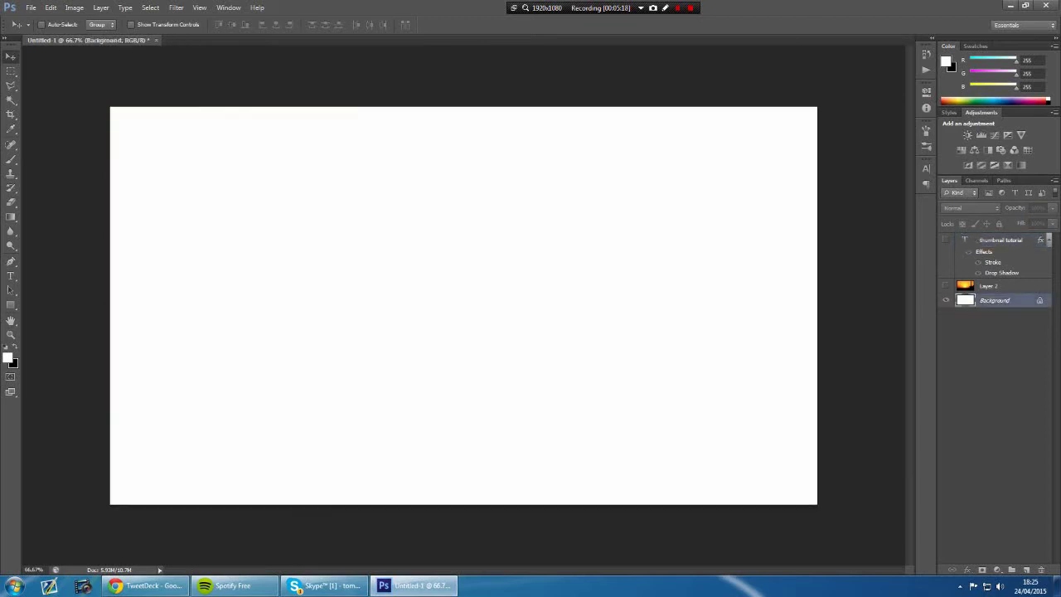
pyautogui.click(74, 7)
pyautogui.moveTo(91, 36)
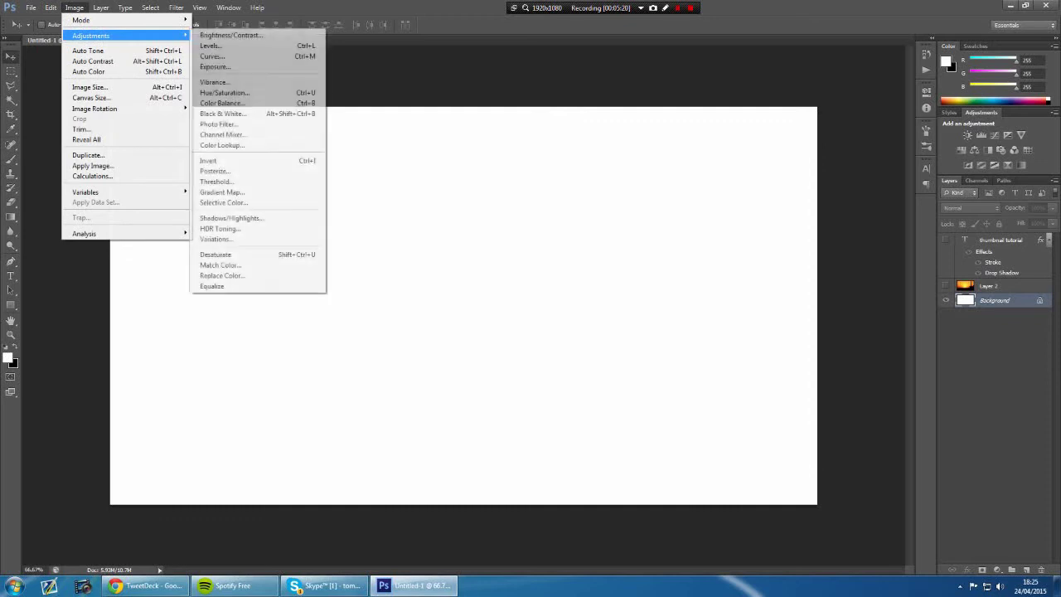
pyautogui.click(211, 45)
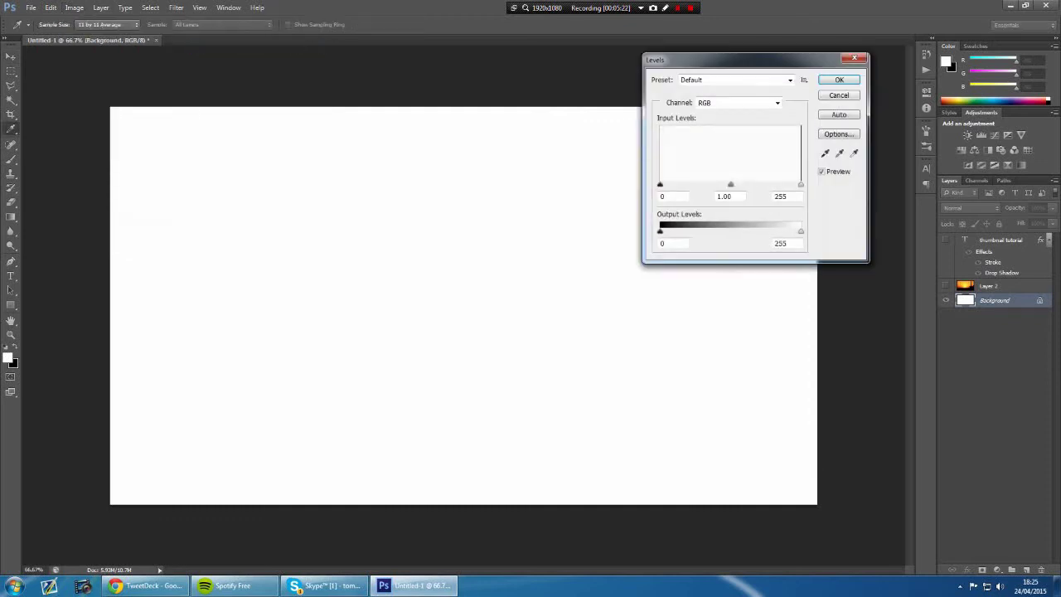
pyautogui.click(854, 58)
# Step: Turn the white Background layer black by lowering the white output level to 0 with a Levels adjustment
pyautogui.click(74, 8)
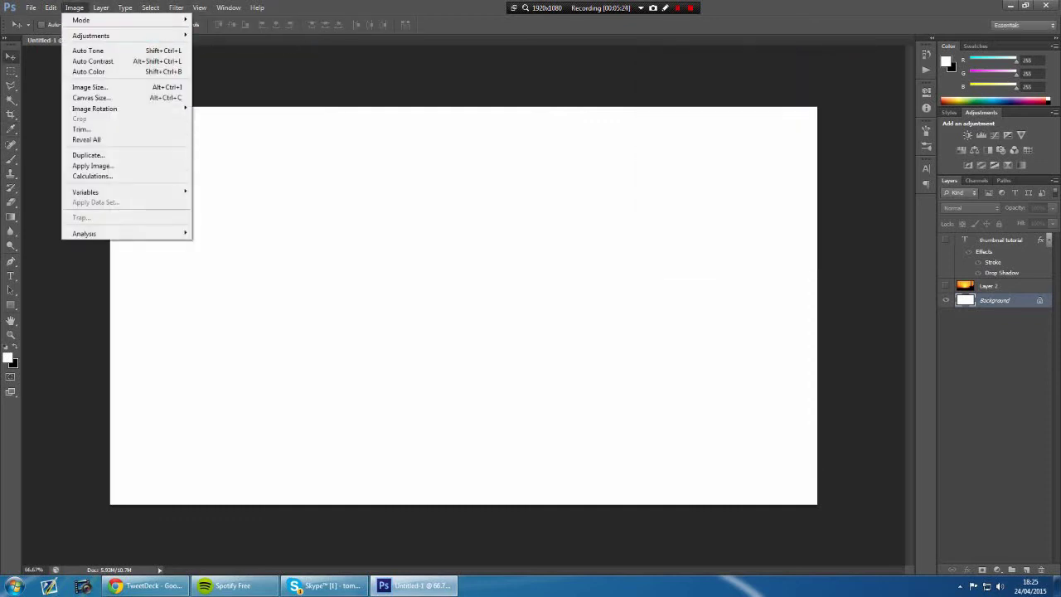
pyautogui.moveTo(91, 36)
pyautogui.click(212, 46)
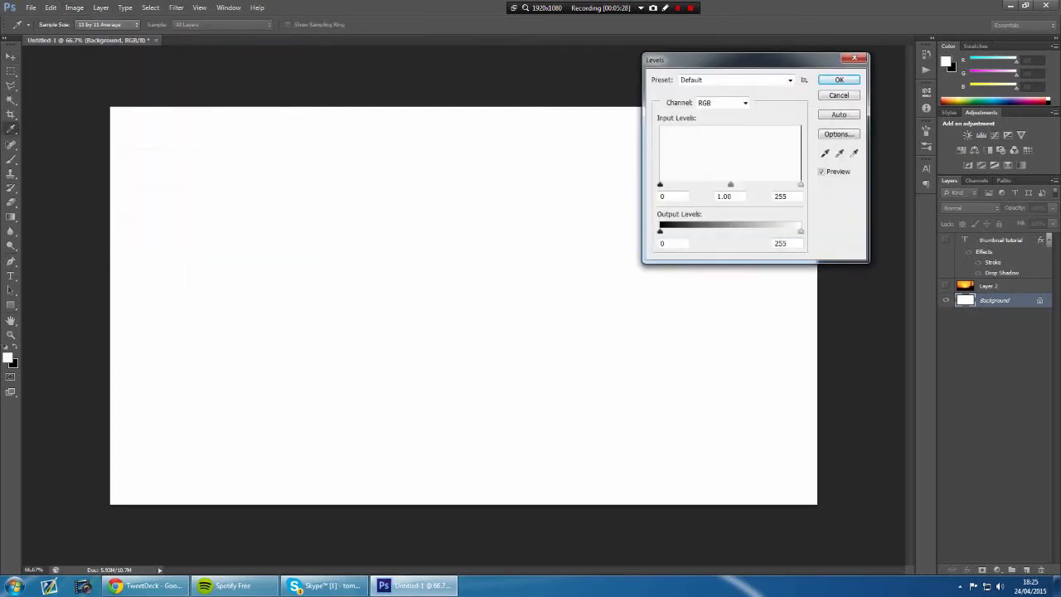
pyautogui.moveTo(801, 231); pyautogui.dragTo(660, 231)
pyautogui.press('Return')
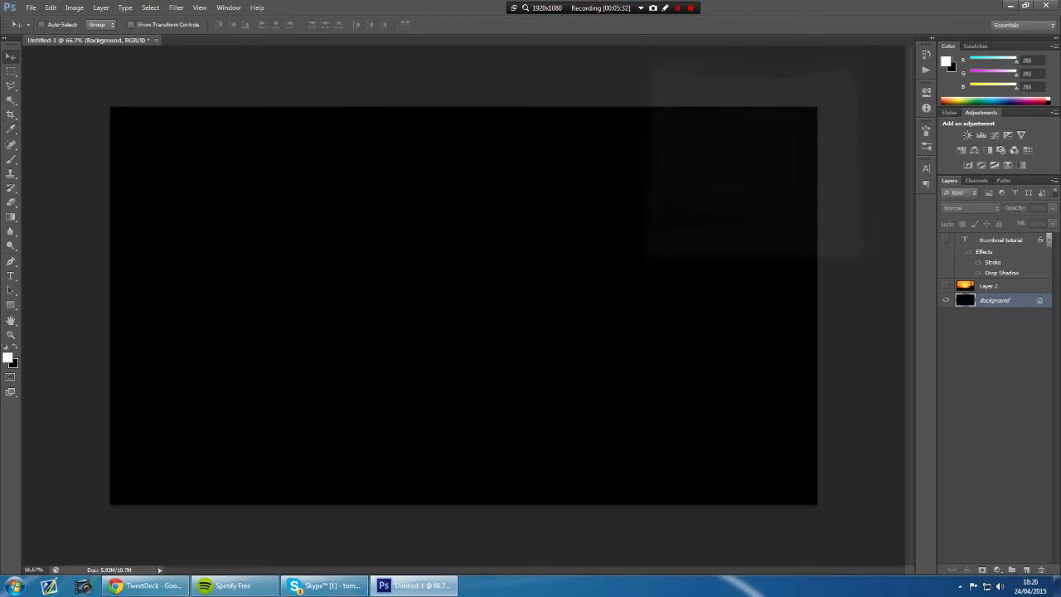
# Step: Activate the Brush tool, set its flow to 100%, and select the Background layer for painting
pyautogui.click(994, 373)
pyautogui.rightClick(11, 158)
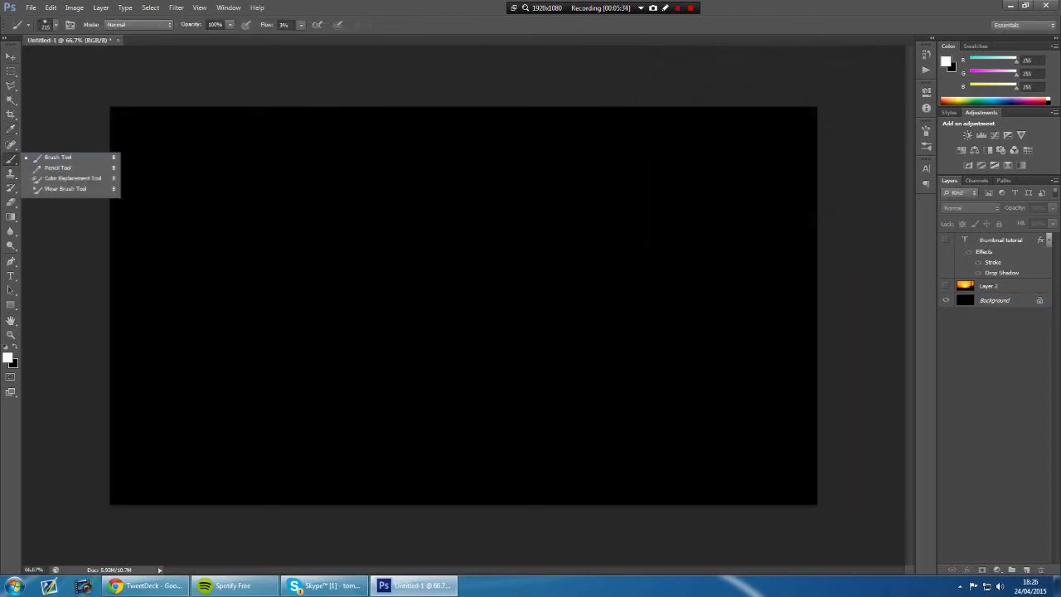
pyautogui.click(62, 157)
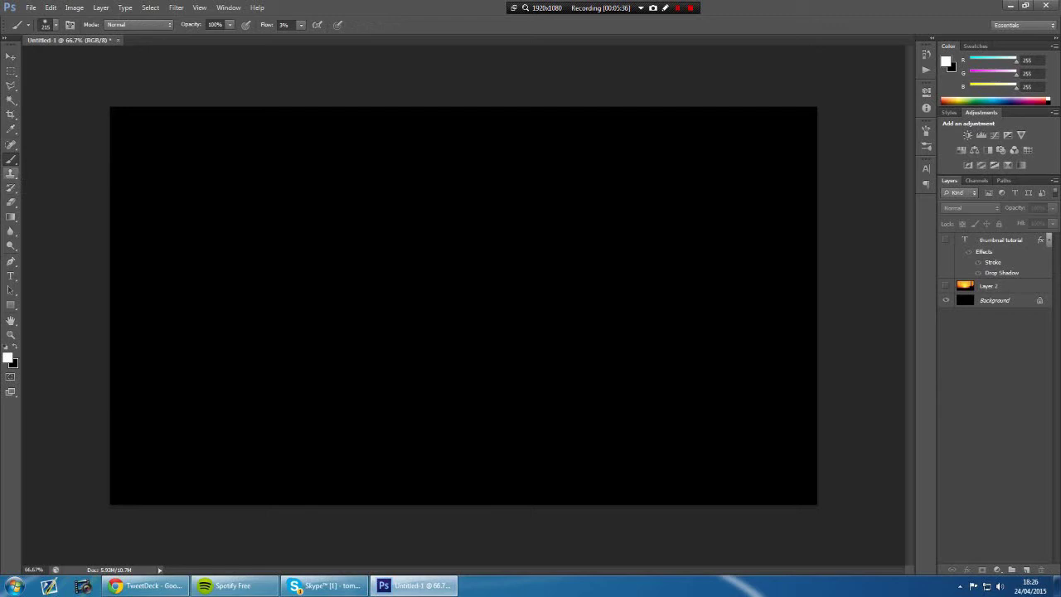
pyautogui.click(55, 25)
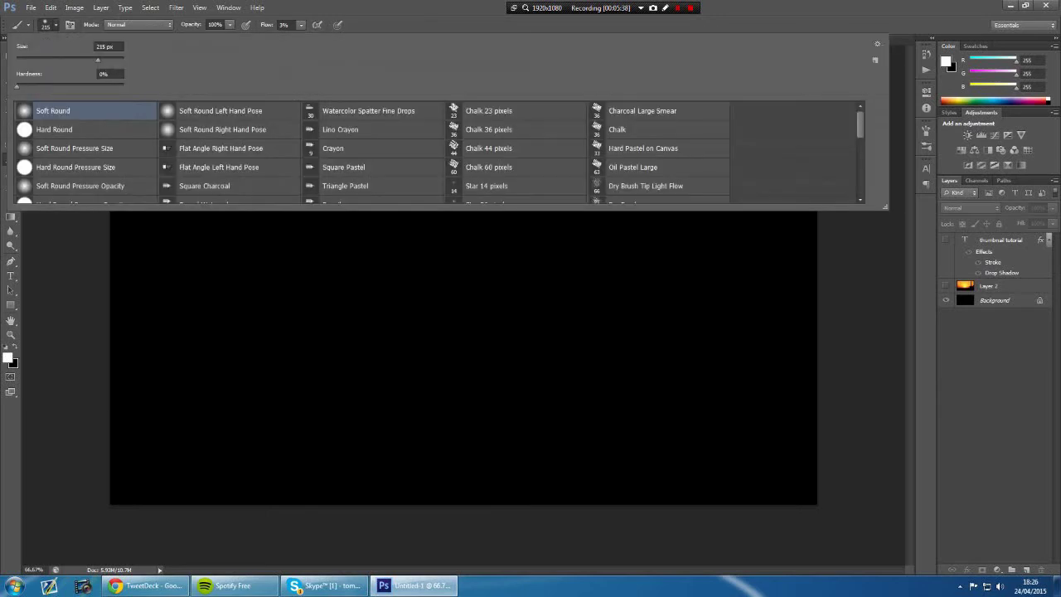
pyautogui.click(301, 25)
pyautogui.click(301, 25)
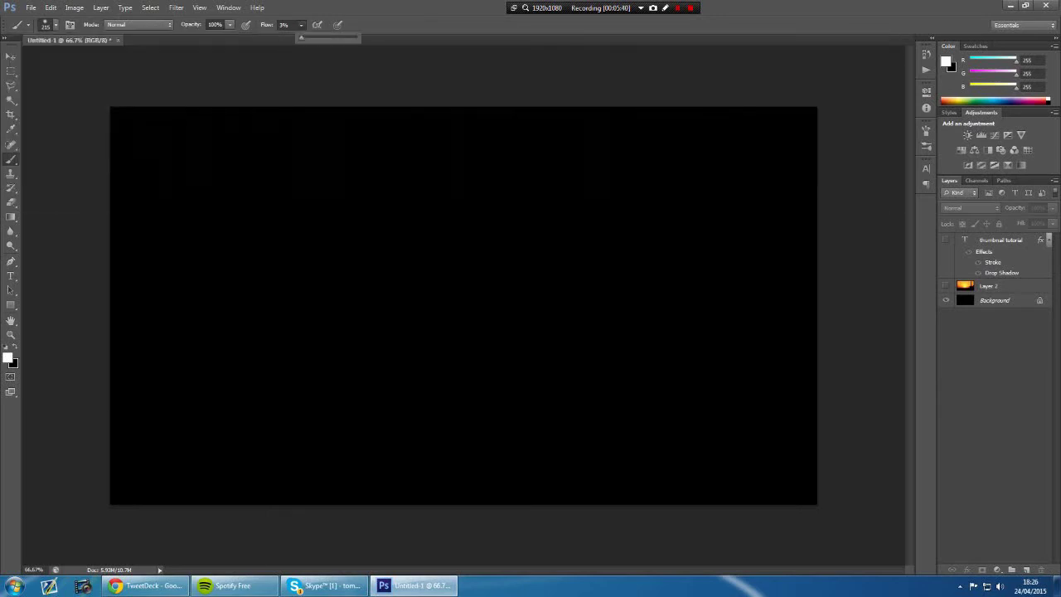
pyautogui.moveTo(301, 38); pyautogui.dragTo(356, 37)
pyautogui.click(300, 24)
pyautogui.click(998, 300)
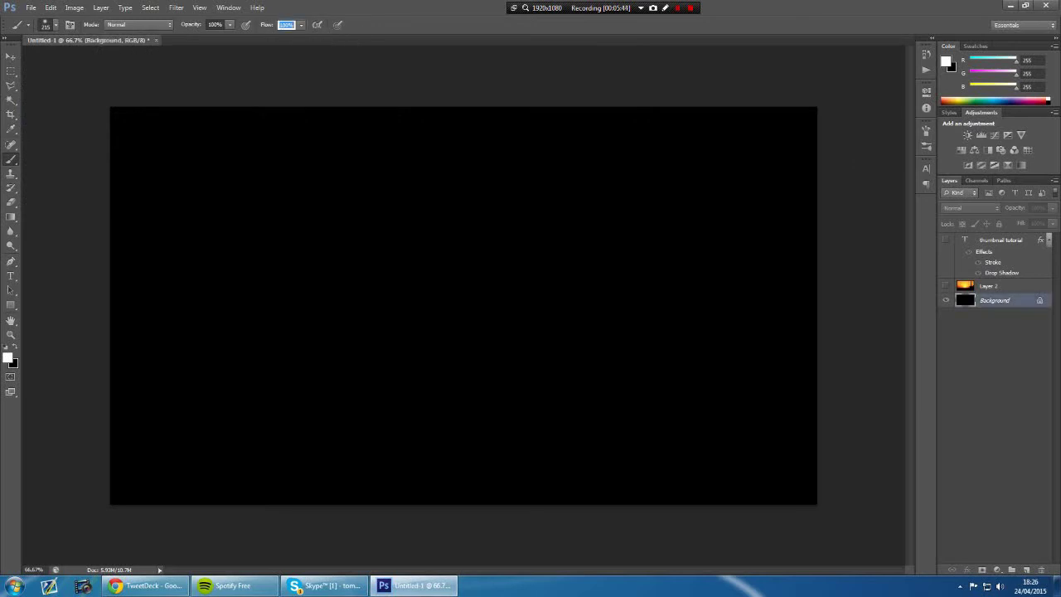
# Step: Paint a soft white area along the right side and lower edge of the black background, with a curved diagonal boundary
pyautogui.moveTo(792, 150)
pyautogui.mouseDown()
pyautogui.moveTo(794, 343)
pyautogui.moveTo(780, 422)
pyautogui.moveTo(721, 441)
pyautogui.moveTo(564, 451)
pyautogui.moveTo(388, 480)
pyautogui.moveTo(148, 491)
pyautogui.moveTo(112, 479)
pyautogui.moveTo(118, 469)
pyautogui.moveTo(609, 496)
pyautogui.moveTo(774, 471)
pyautogui.moveTo(520, 431)
pyautogui.moveTo(314, 427)
pyautogui.moveTo(746, 181)
pyautogui.moveTo(589, 383)
pyautogui.moveTo(460, 388)
pyautogui.moveTo(726, 289)
pyautogui.moveTo(687, 319)
pyautogui.moveTo(755, 245)
pyautogui.moveTo(803, 419)
pyautogui.mouseUp()
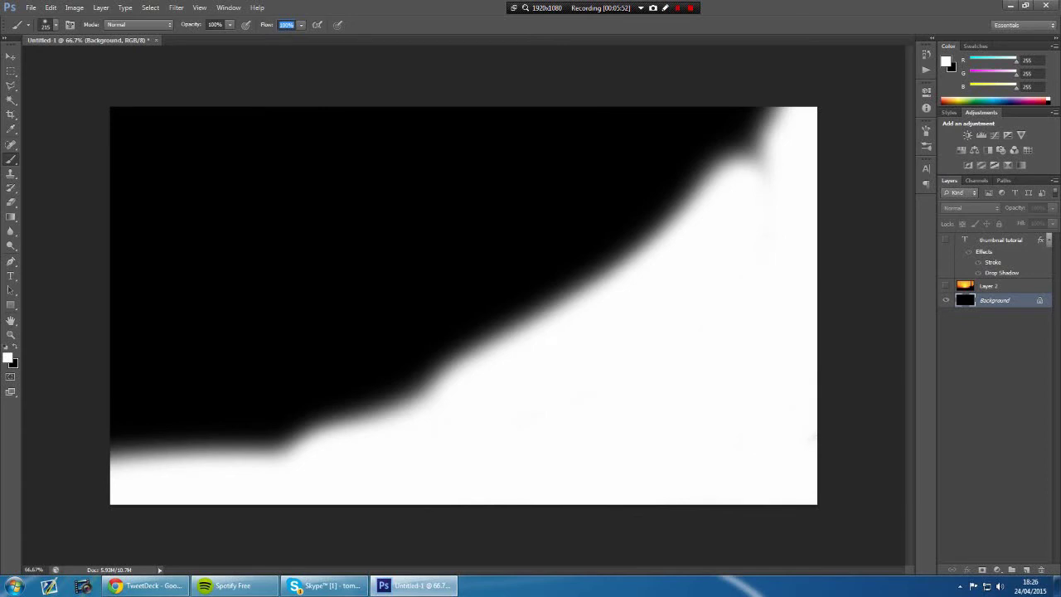
pyautogui.moveTo(771, 137); pyautogui.dragTo(704, 174)
pyautogui.moveTo(422, 427)
pyautogui.mouseDown()
pyautogui.moveTo(240, 473)
pyautogui.moveTo(414, 427)
pyautogui.mouseUp()
pyautogui.moveTo(315, 419)
pyautogui.mouseDown()
pyautogui.moveTo(248, 435)
pyautogui.moveTo(431, 382)
pyautogui.mouseUp()
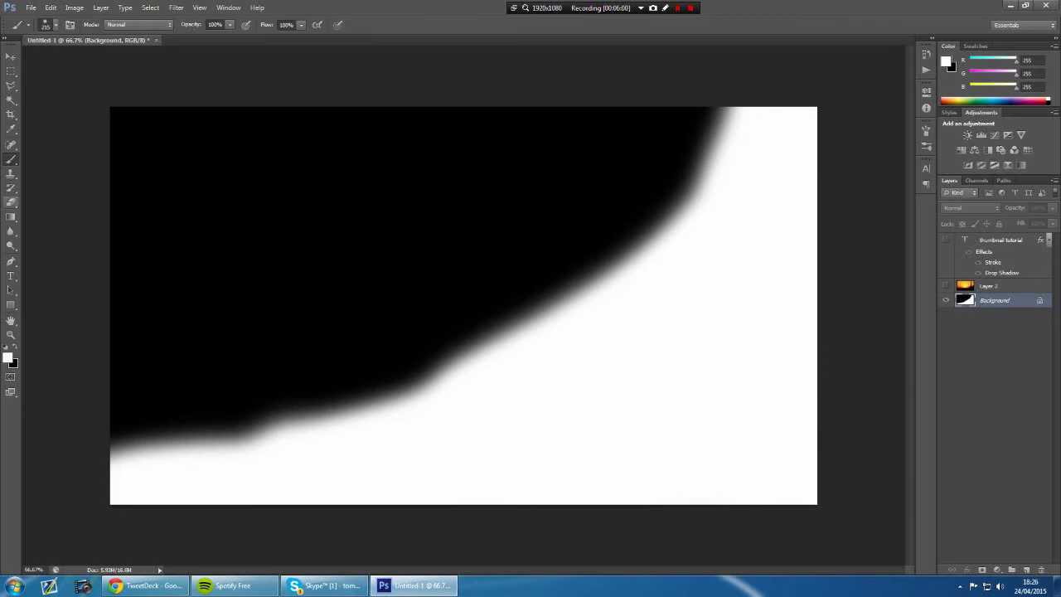
# Step: Set the Eraser to a Hard Round tip at 100% hardness and enlarge it to about 1985 px
pyautogui.click(11, 201)
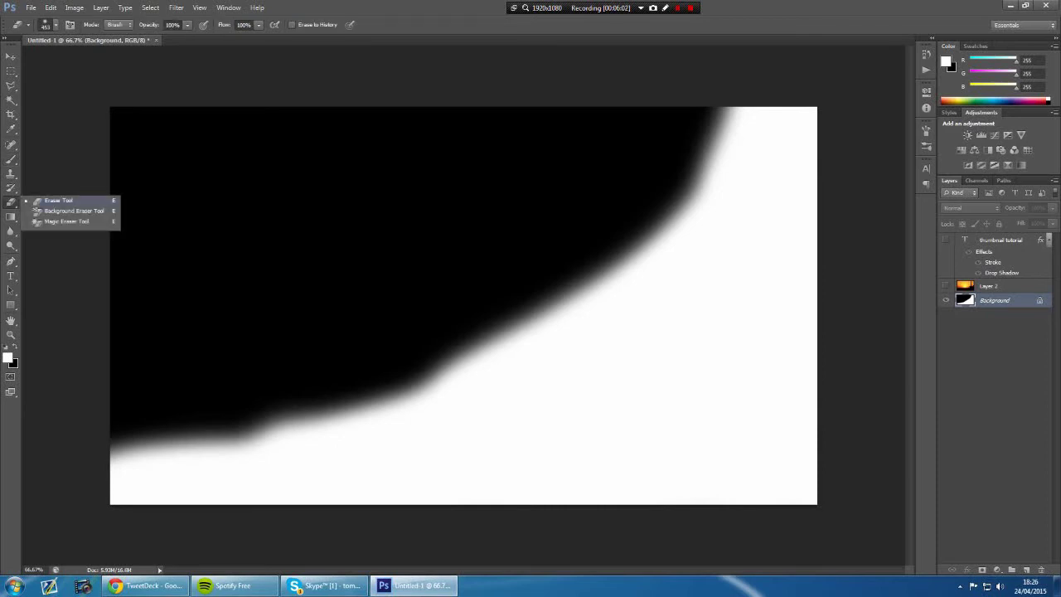
pyautogui.click(58, 200)
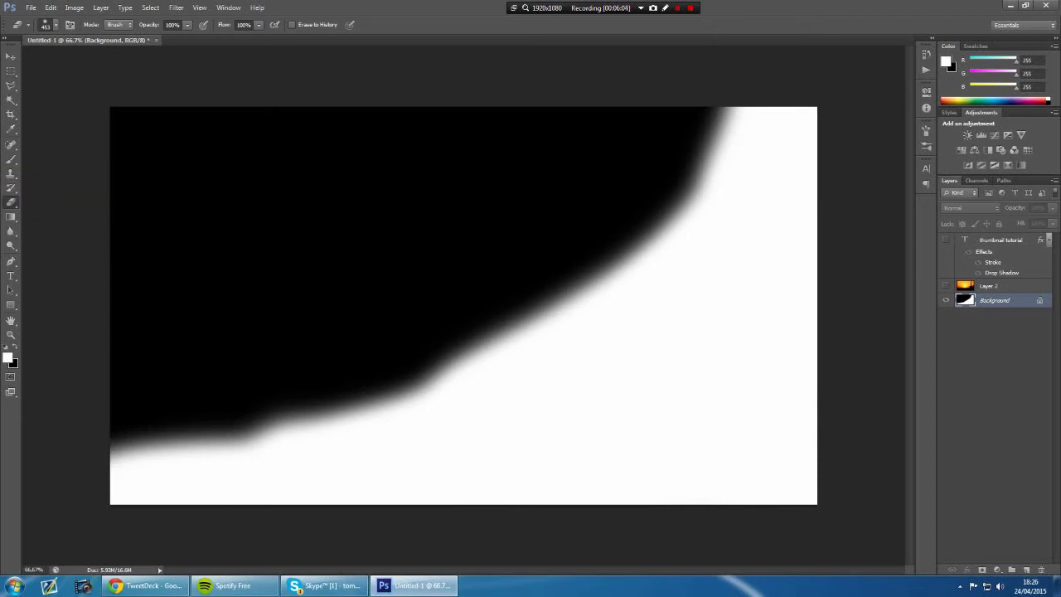
pyautogui.click(52, 25)
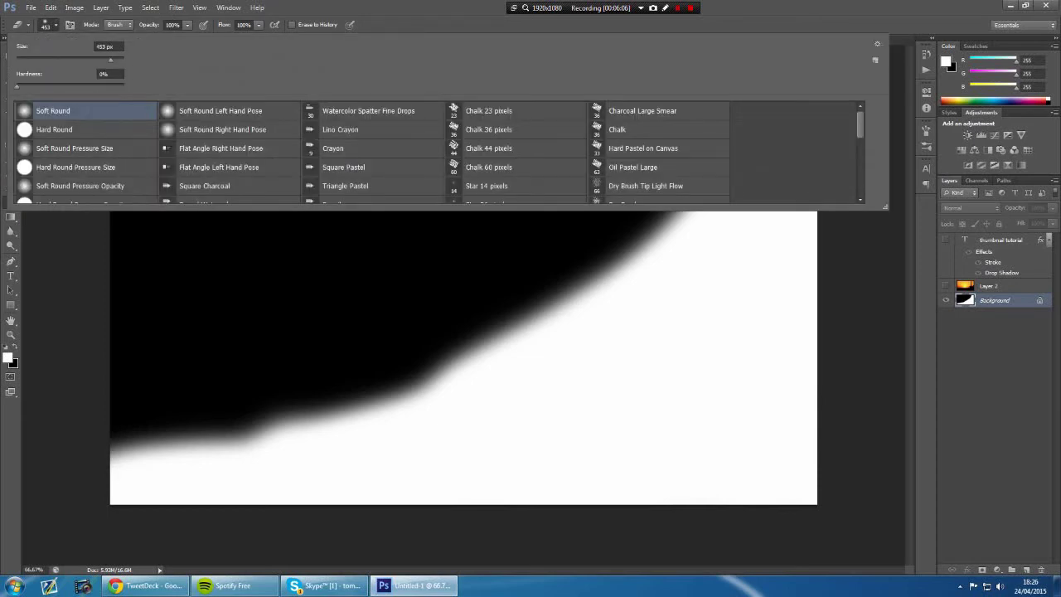
pyautogui.moveTo(110, 60); pyautogui.dragTo(114, 60)
pyautogui.click(54, 129)
pyautogui.moveTo(114, 60); pyautogui.dragTo(115, 60)
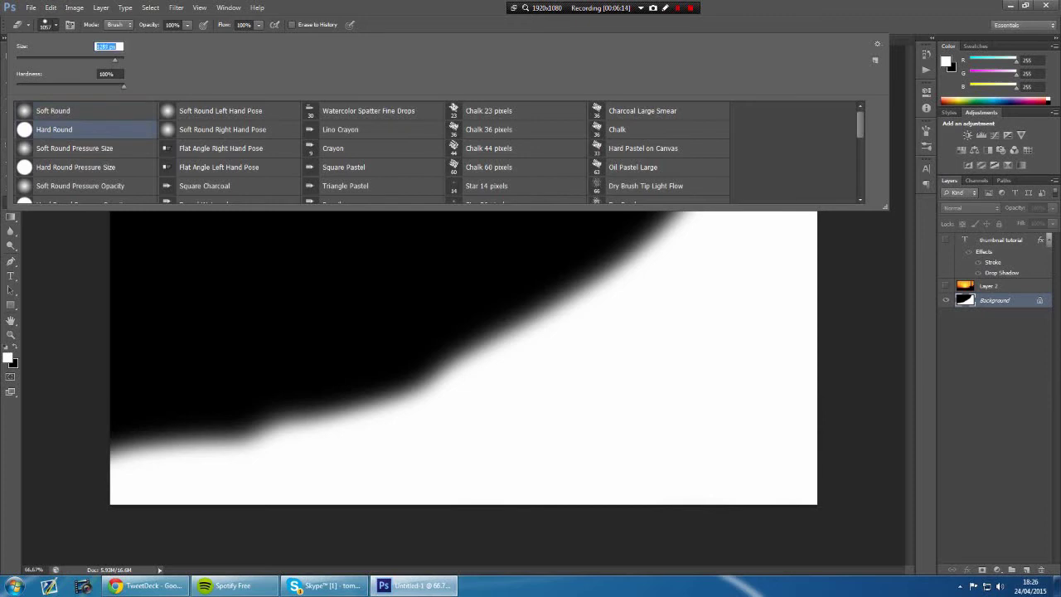
pyautogui.press('Return')
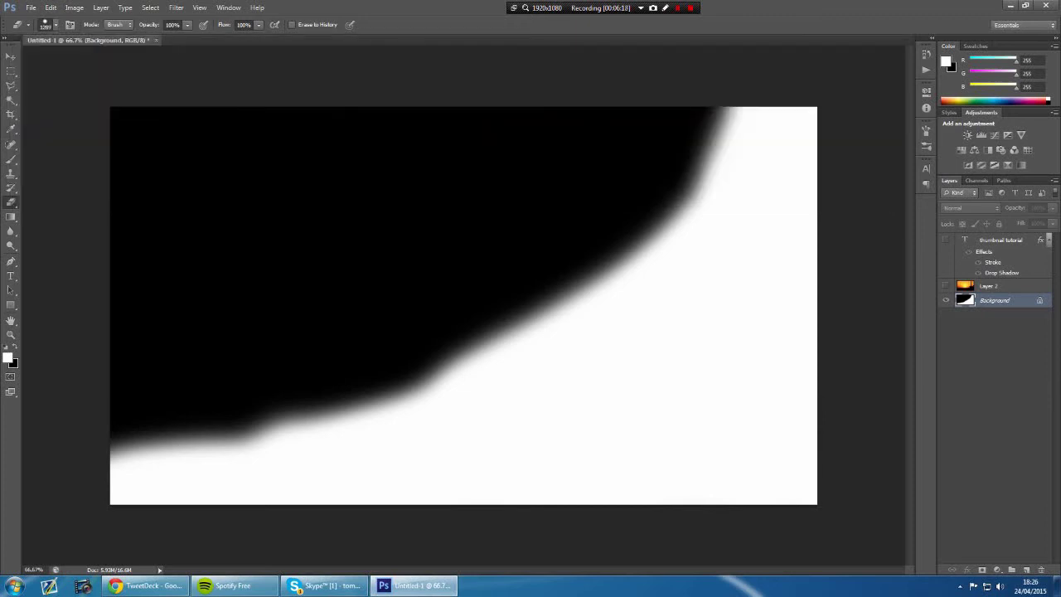
pyautogui.click(56, 24)
pyautogui.moveTo(115, 60); pyautogui.dragTo(117, 59)
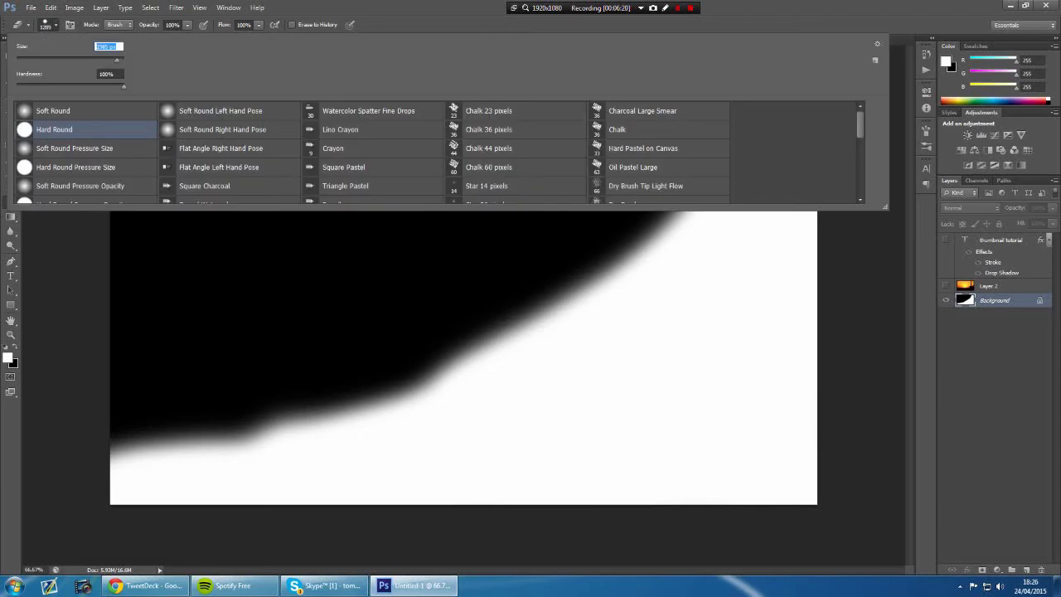
pyautogui.press('Return')
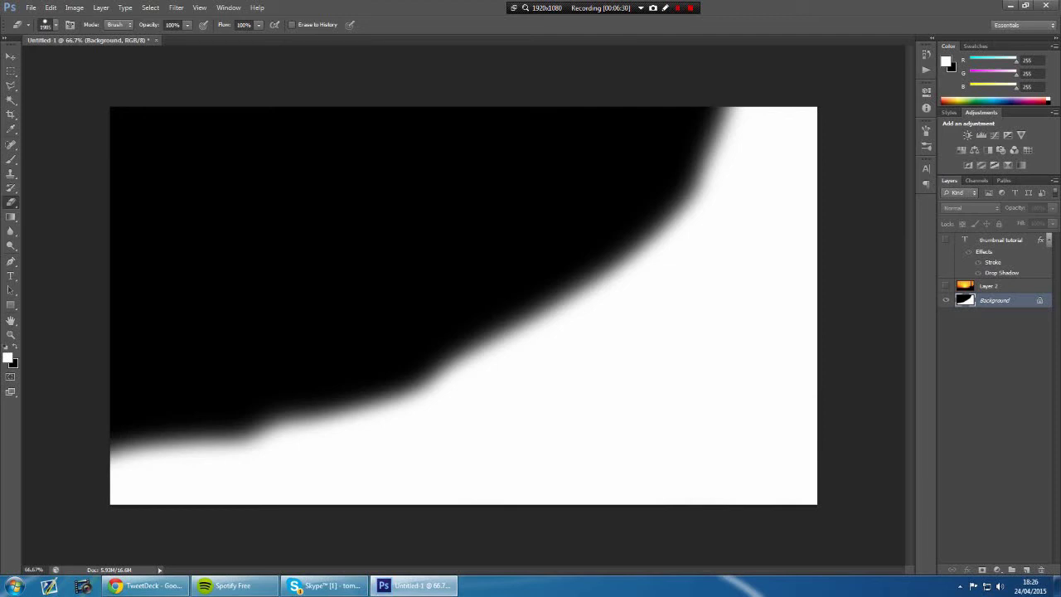
# Step: Erase the soft white edge back to black with the huge round eraser, leaving a crisp curved white lower-right corner
pyautogui.click(451, 104)
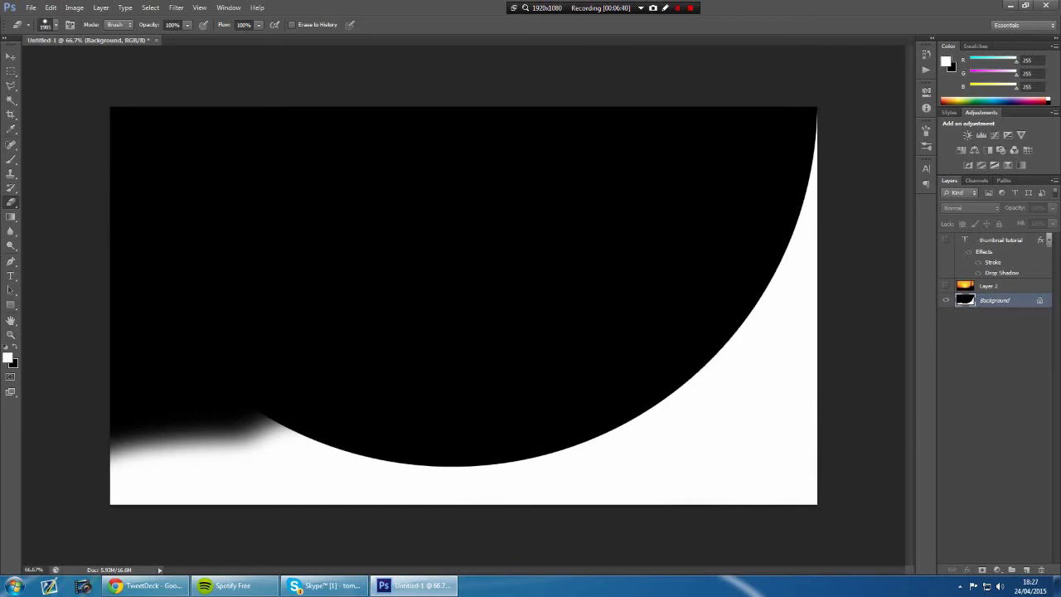
pyautogui.click(441, 116)
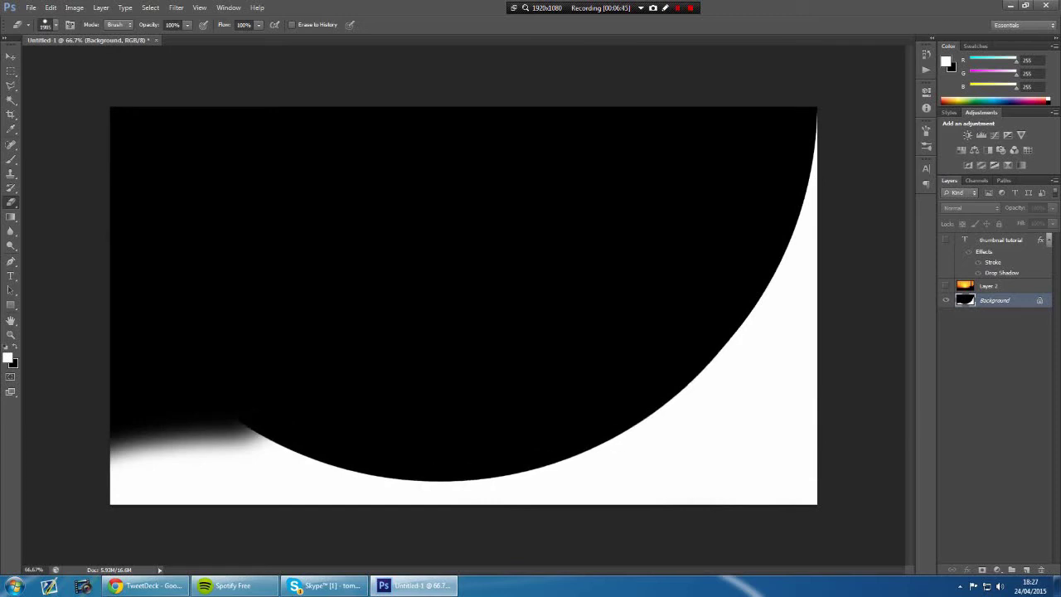
pyautogui.click(414, 129)
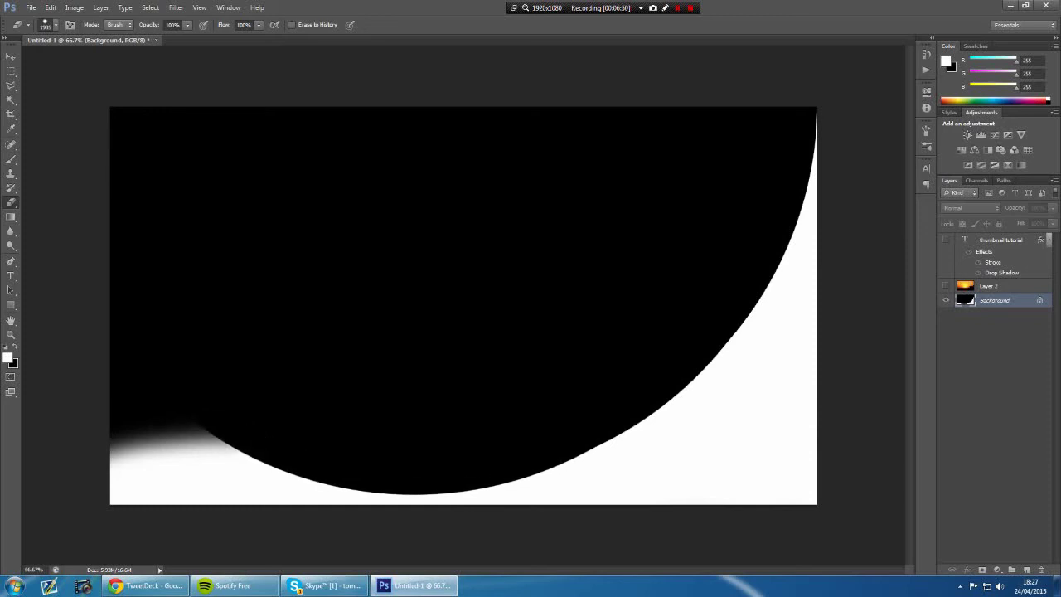
pyautogui.click(441, 122)
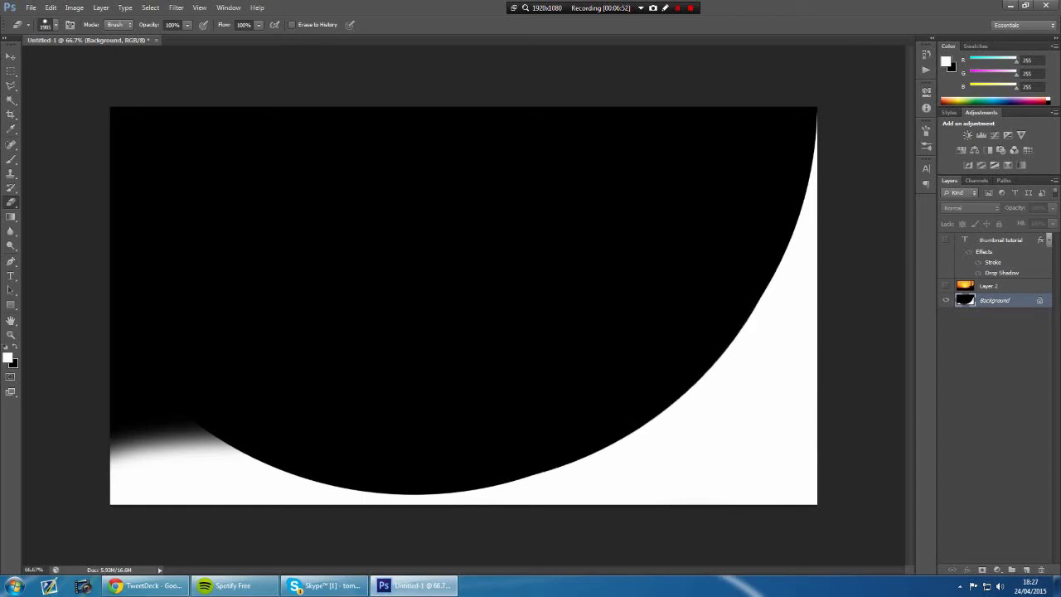
pyautogui.click(430, 126)
pyautogui.moveTo(445, 126); pyautogui.dragTo(348, 138)
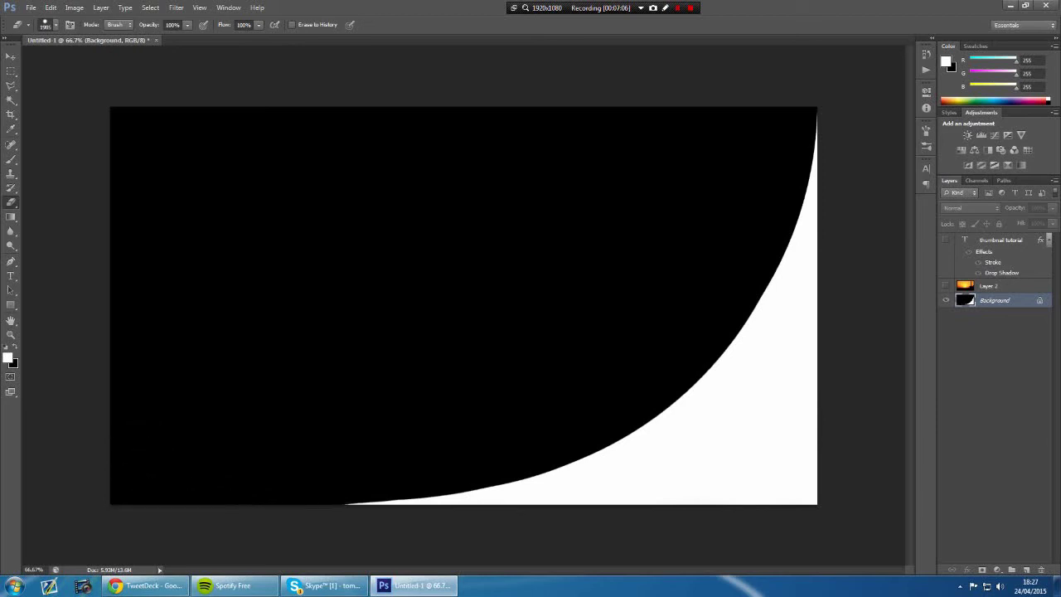
pyautogui.press('v')
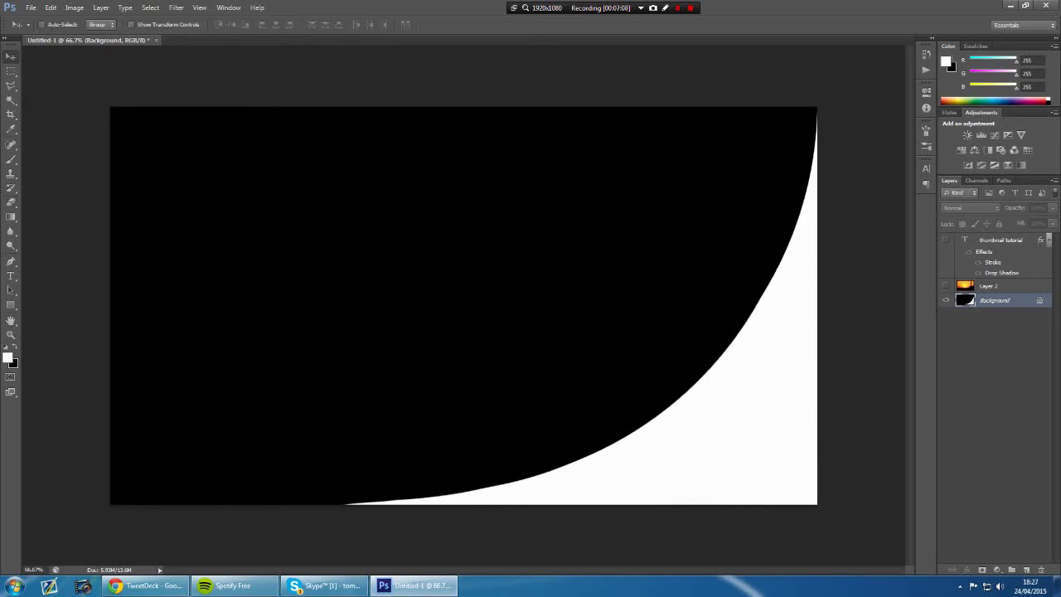
# Step: Smooth the remaining bumps along the curved edge of the white corner with a few more Eraser strokes
pyautogui.click(10, 202)
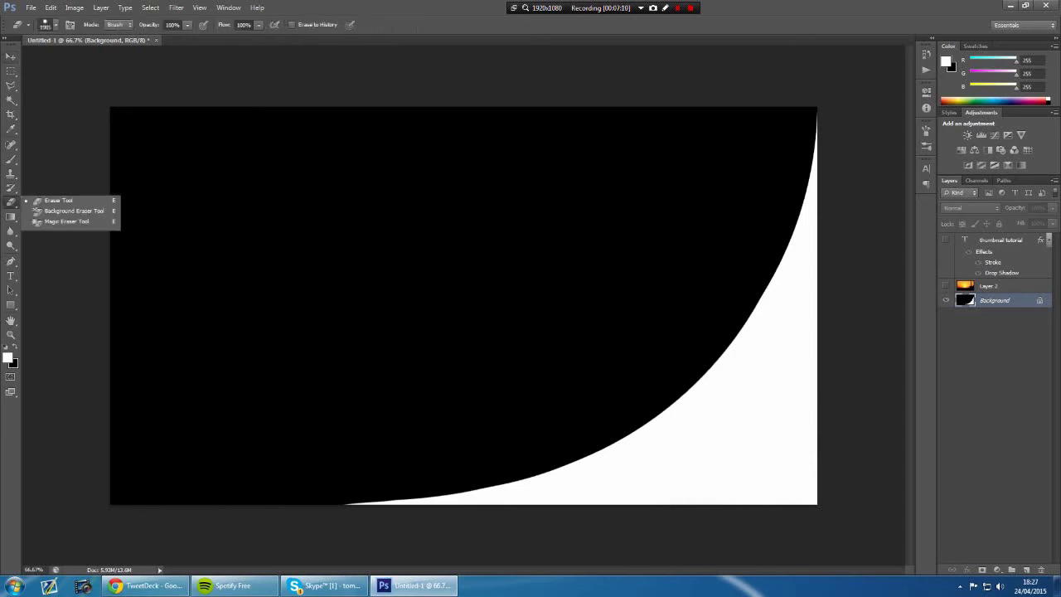
pyautogui.click(55, 200)
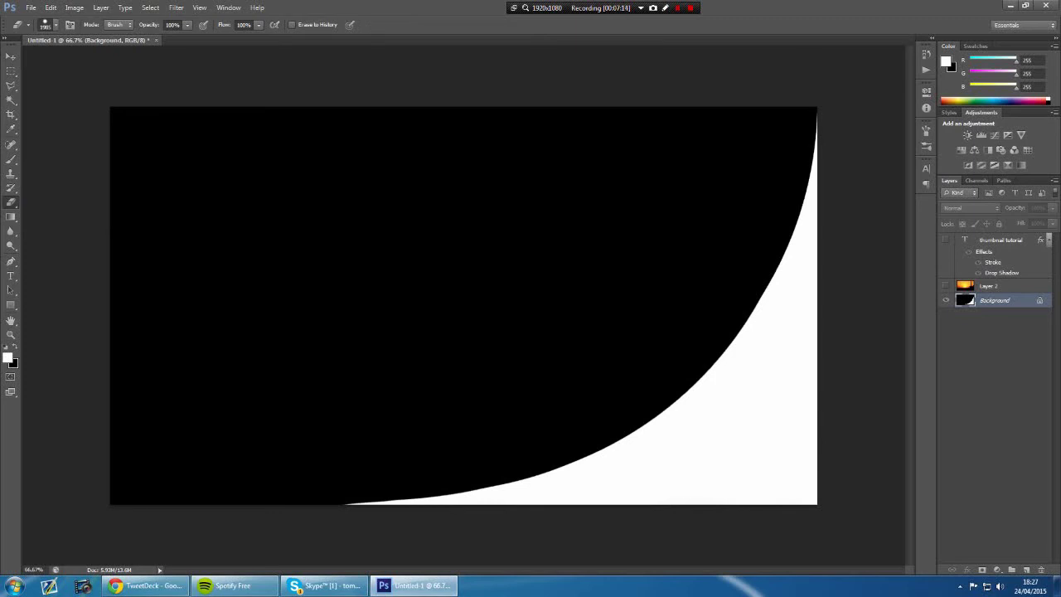
pyautogui.click(452, 112)
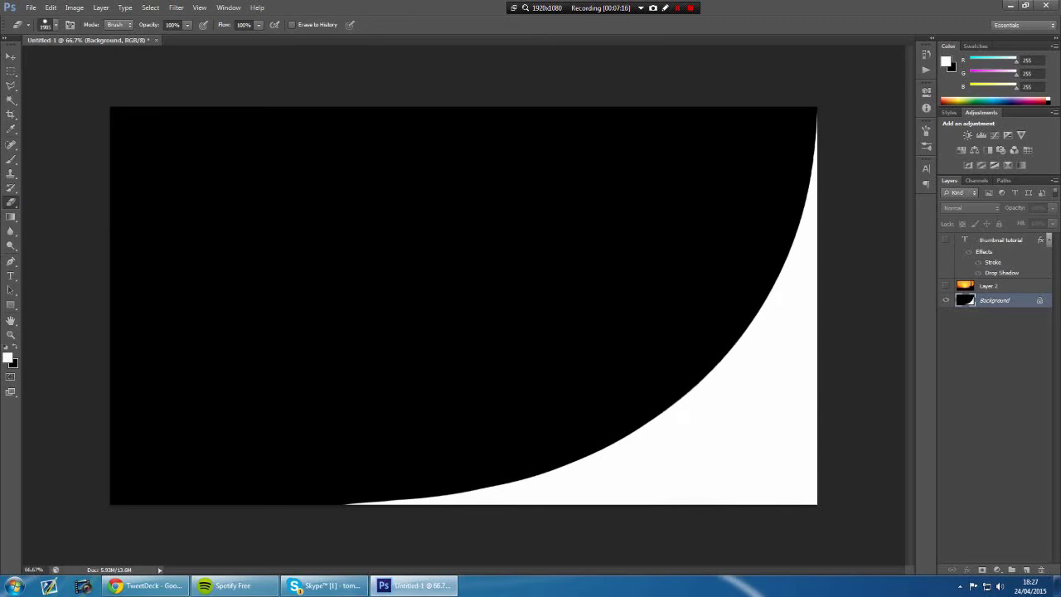
pyautogui.moveTo(451, 111); pyautogui.dragTo(441, 122)
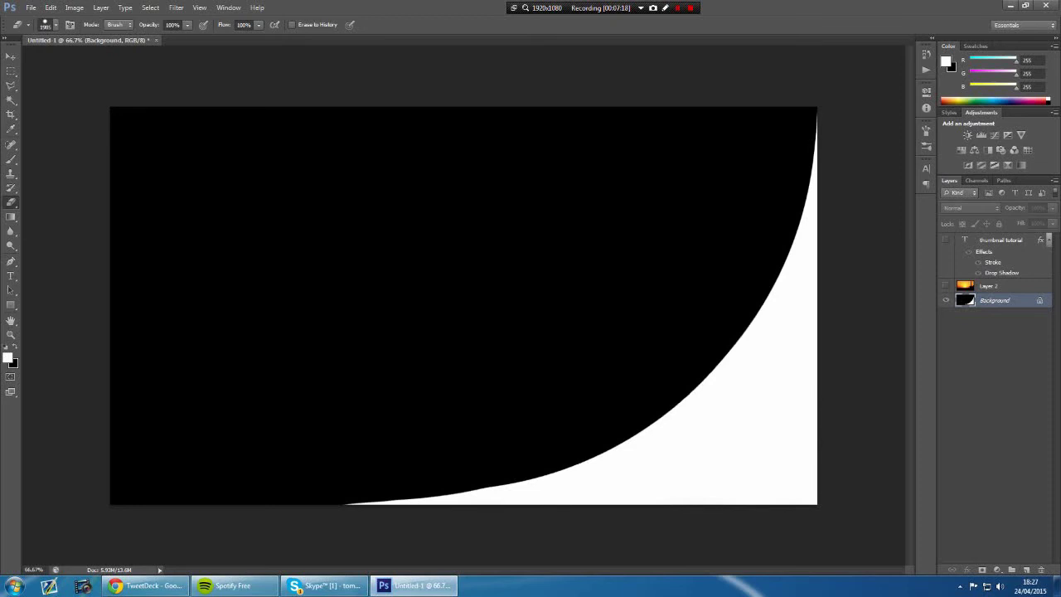
pyautogui.click(414, 132)
pyautogui.press('v')
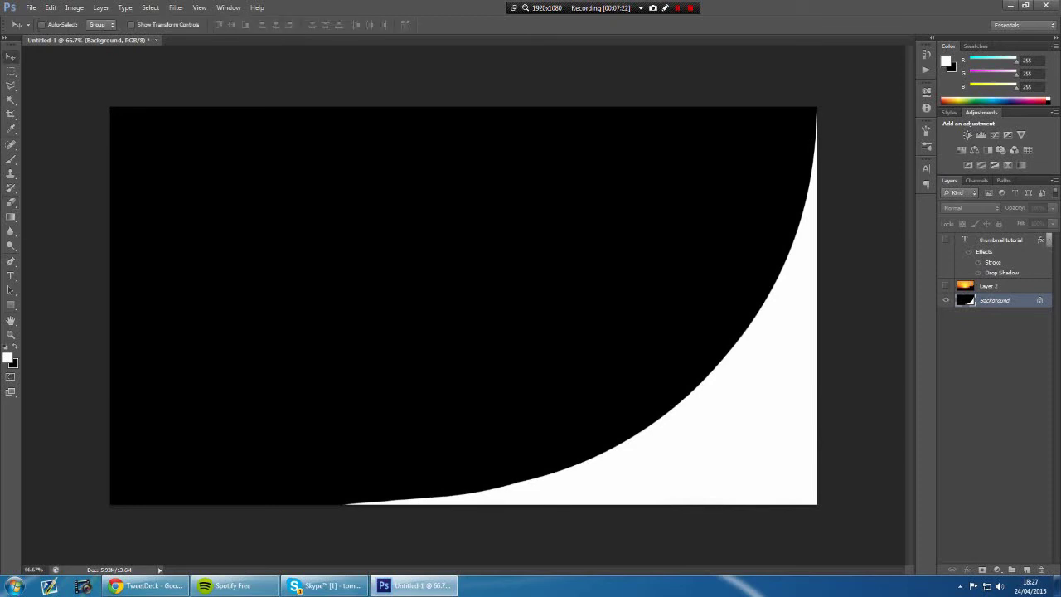
# Step: Select the white corner with the Magic Wand and cut it onto its own layer
pyautogui.click(11, 101)
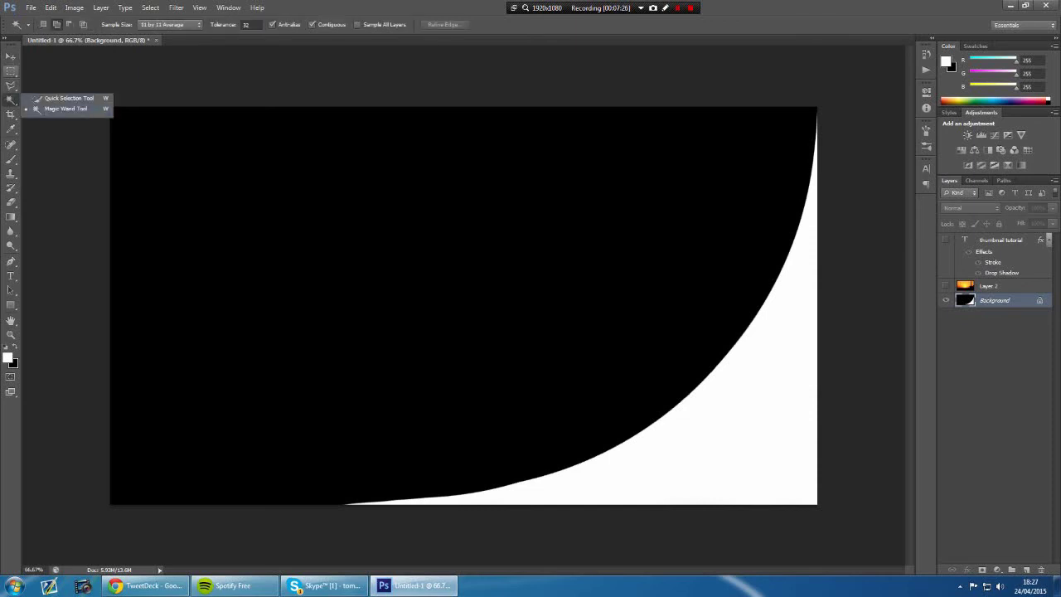
pyautogui.click(65, 109)
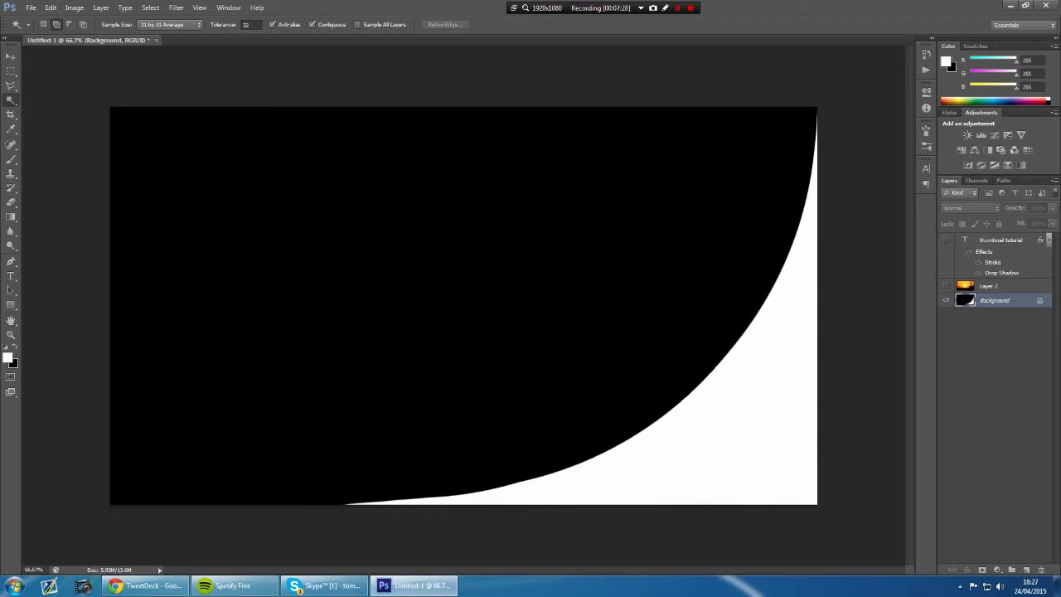
pyautogui.click(709, 493)
pyautogui.rightClick(751, 147)
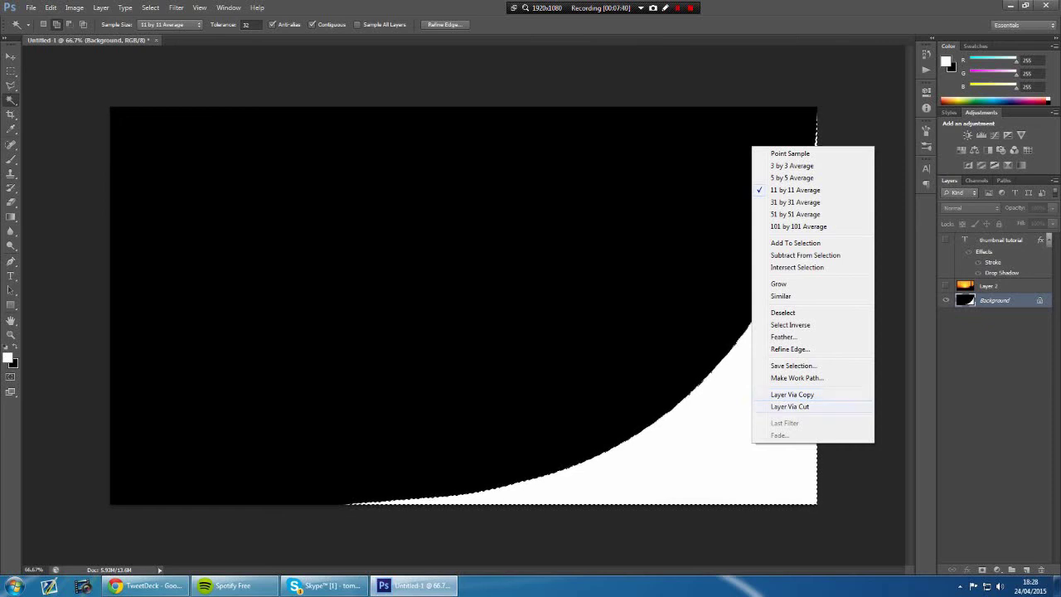
pyautogui.click(790, 406)
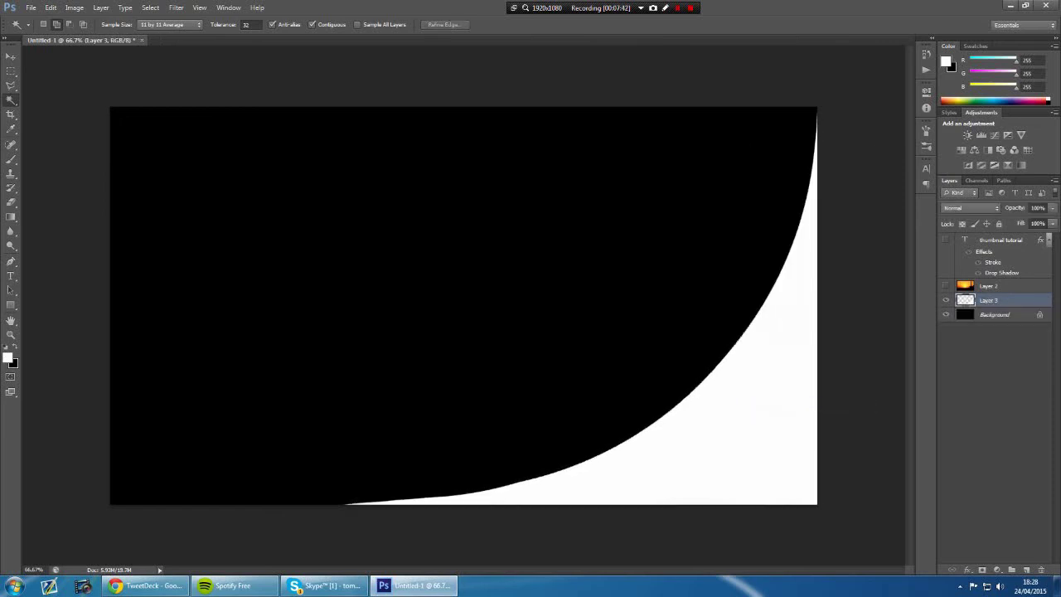
pyautogui.press('v')
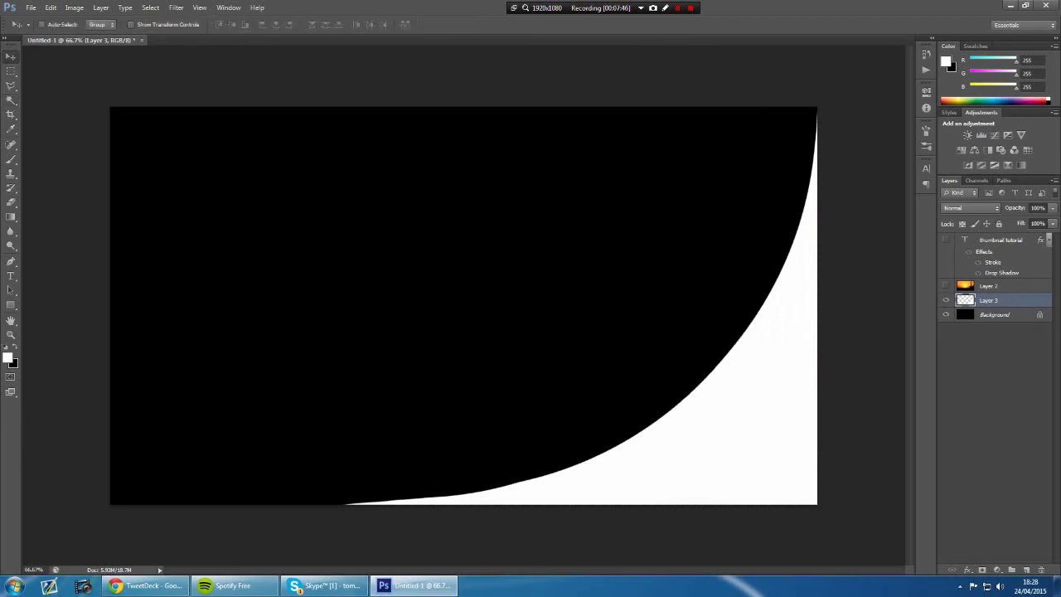
# Step: Toggle the visibility of the cut-out white corner layer to check its separation from the black background
pyautogui.click(945, 300)
pyautogui.click(946, 300)
pyautogui.click(945, 300)
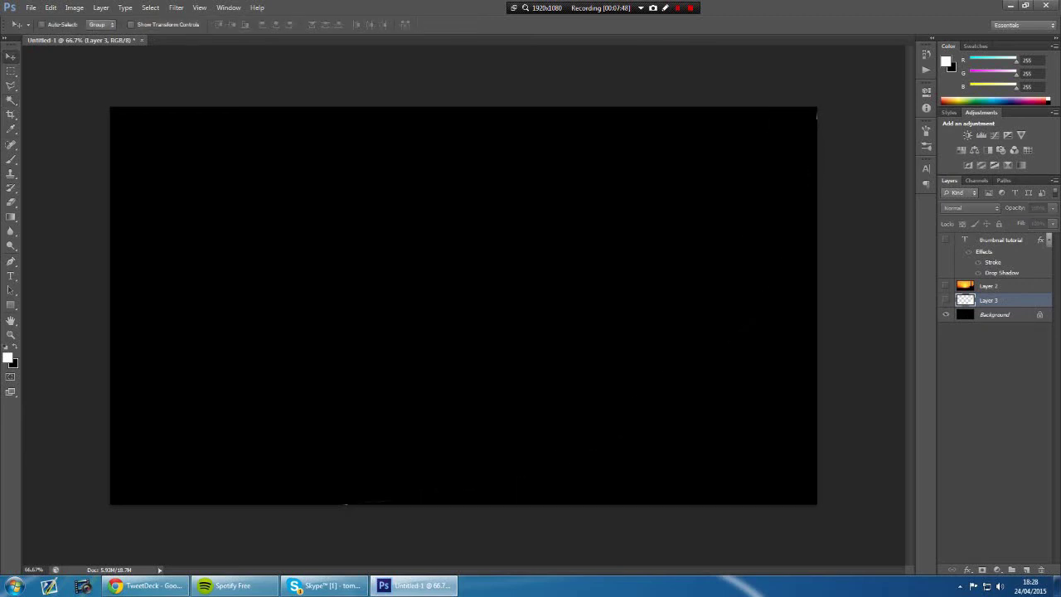
pyautogui.click(946, 300)
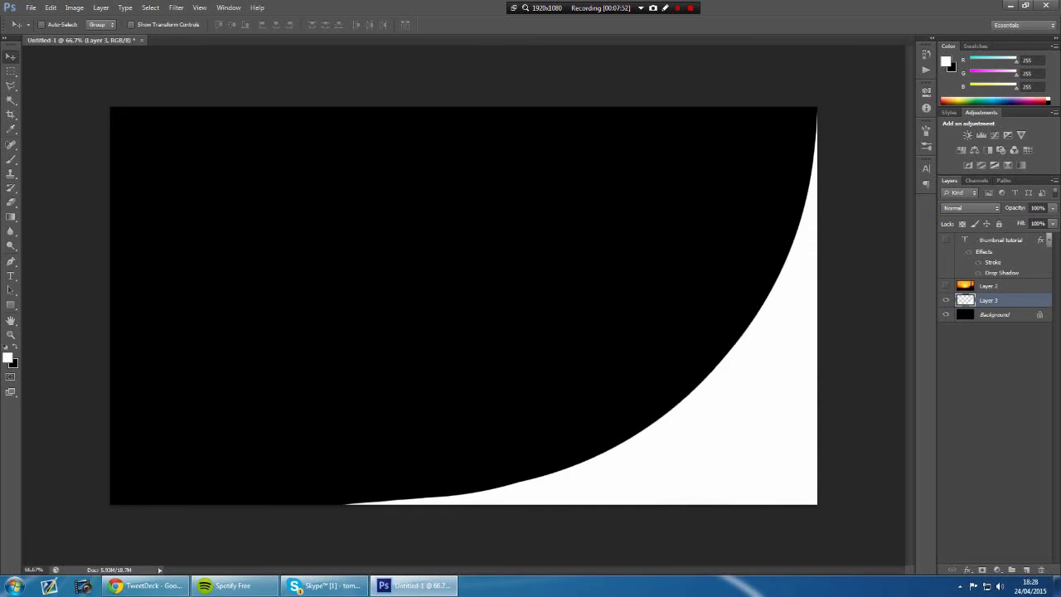
# Step: Show the sunset photo and title layers, and move the title up and left towards the photo's upper-left corner
pyautogui.click(945, 285)
pyautogui.click(946, 240)
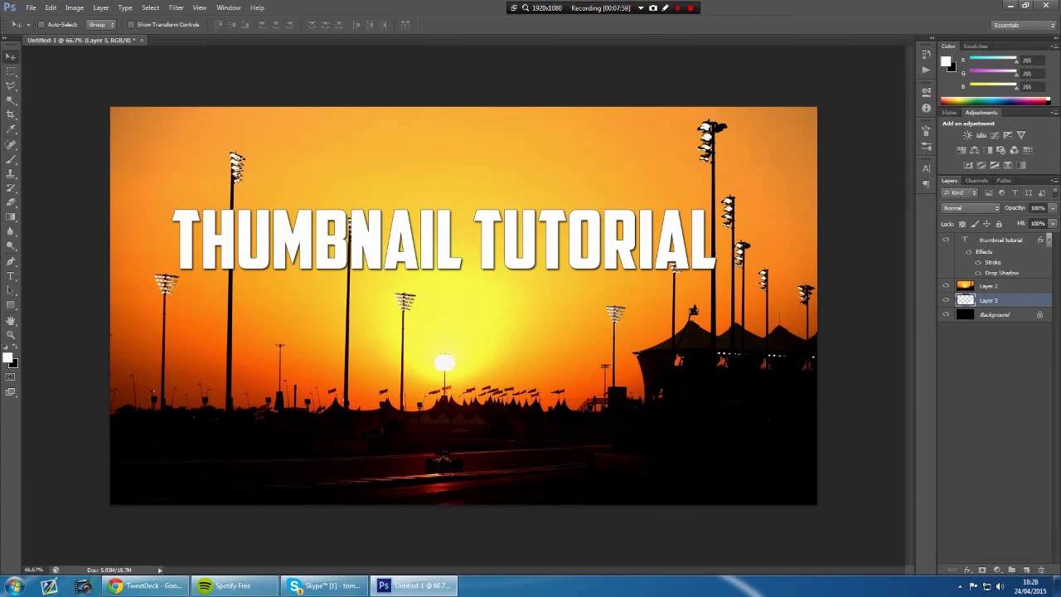
pyautogui.click(1047, 239)
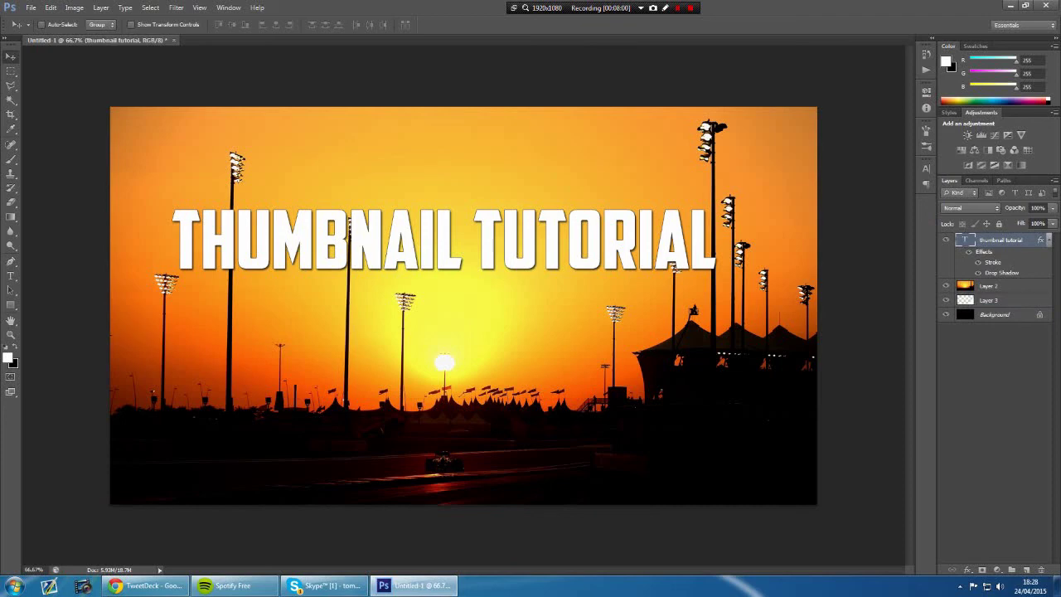
pyautogui.moveTo(472, 199); pyautogui.dragTo(434, 114)
# Step: Place the white corner layer above the sunset photo layer and nudge it slightly downward
pyautogui.click(1001, 300)
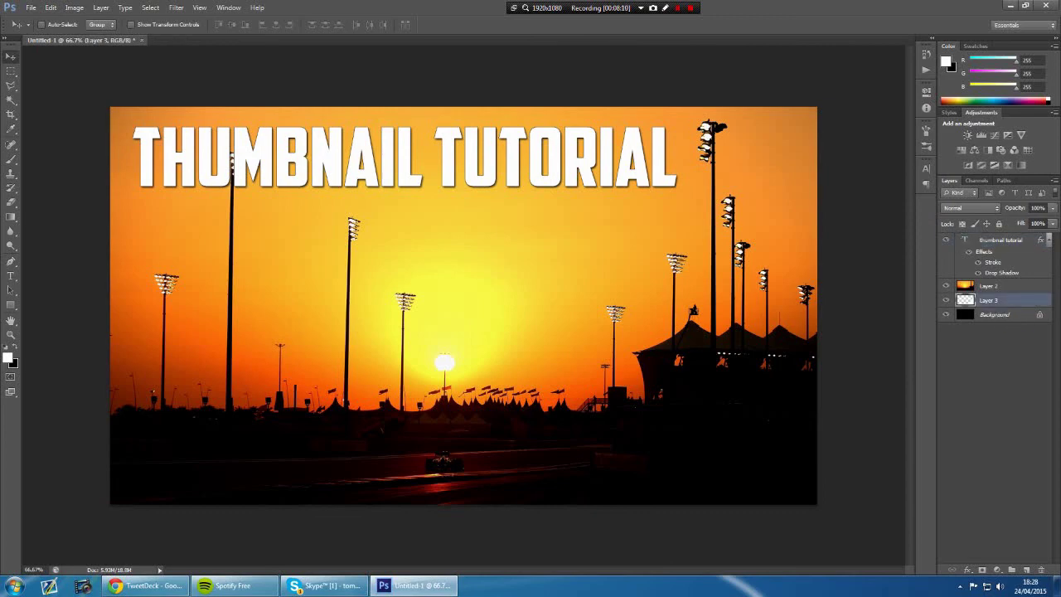
pyautogui.moveTo(970, 289); pyautogui.dragTo(969, 306)
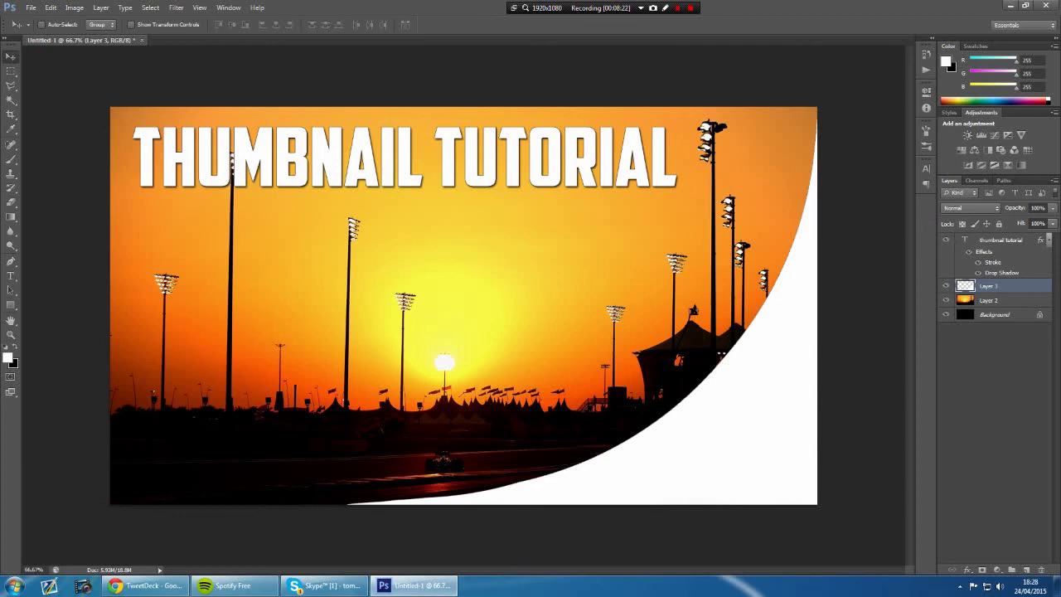
pyautogui.press('Down')
pyautogui.press('Down')
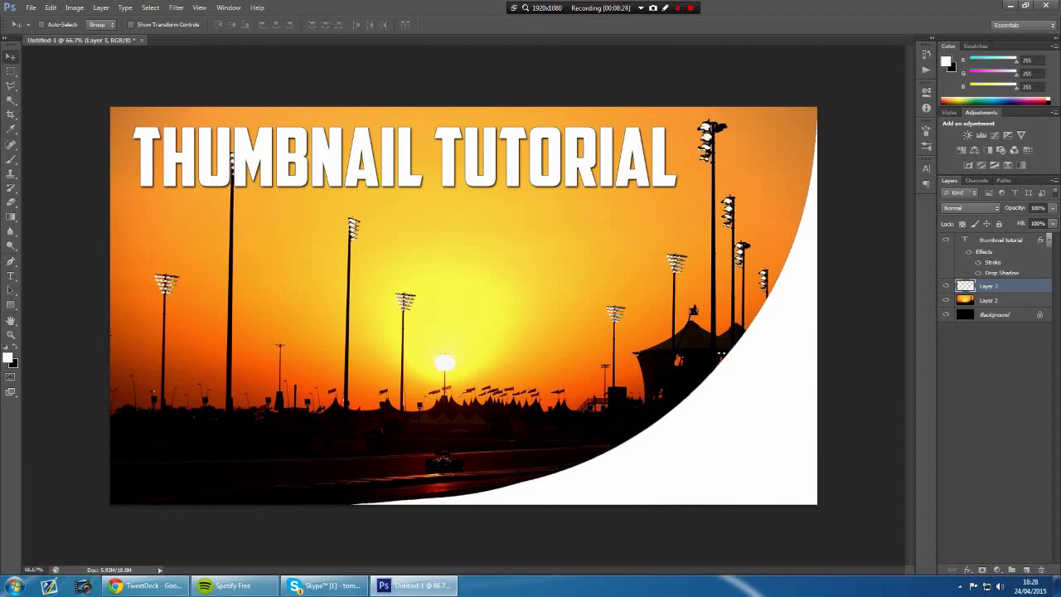